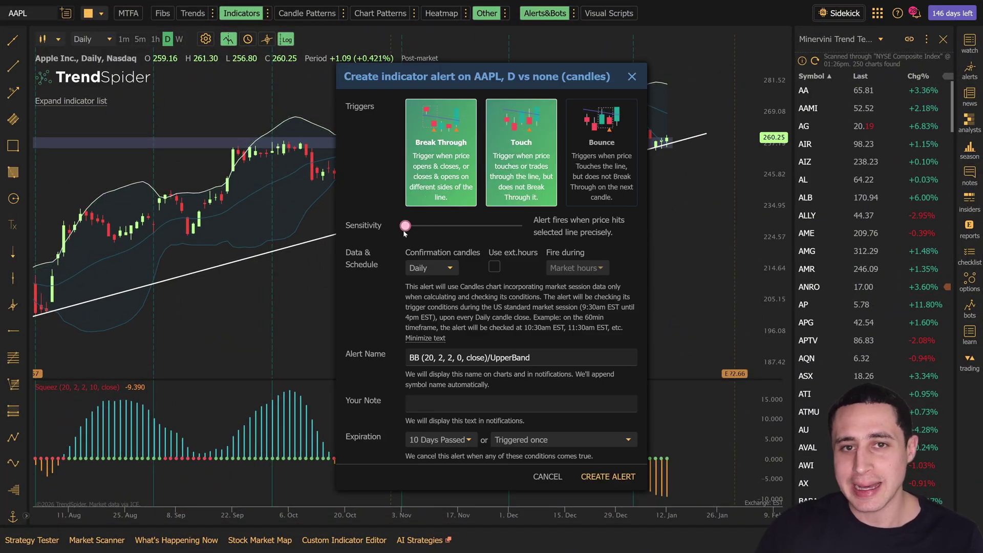
# - Adjust the pending alert's expiry options and apply the 9-period EMA to the NVDA chart
pyautogui.click(430, 267)
pyautogui.write('BB Break Up')
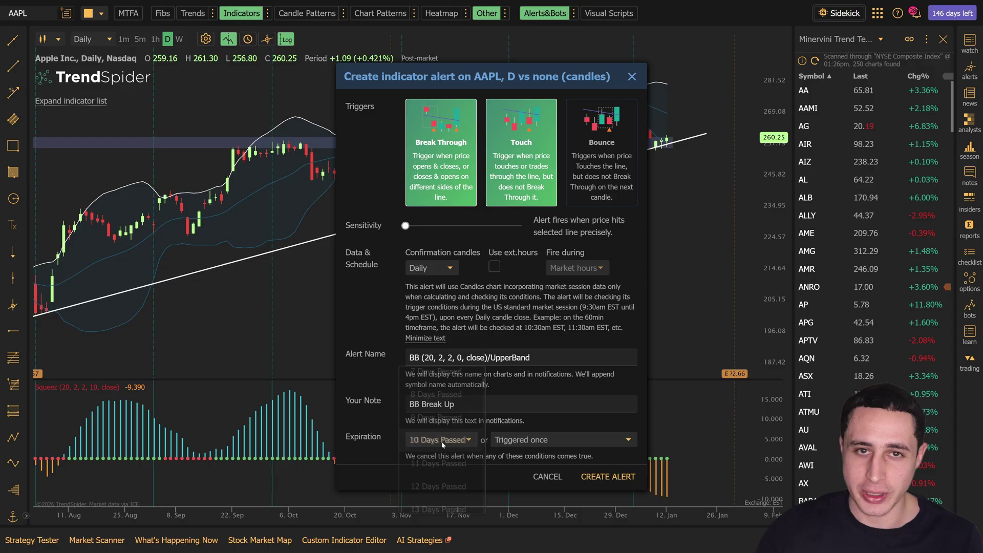
pyautogui.click(439, 440)
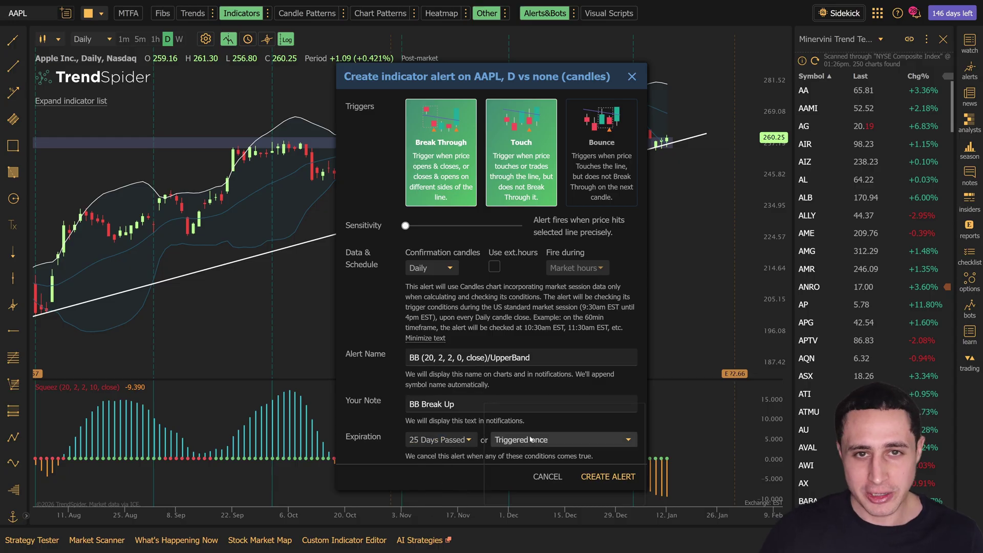
pyautogui.click(511, 439)
pyautogui.click(527, 444)
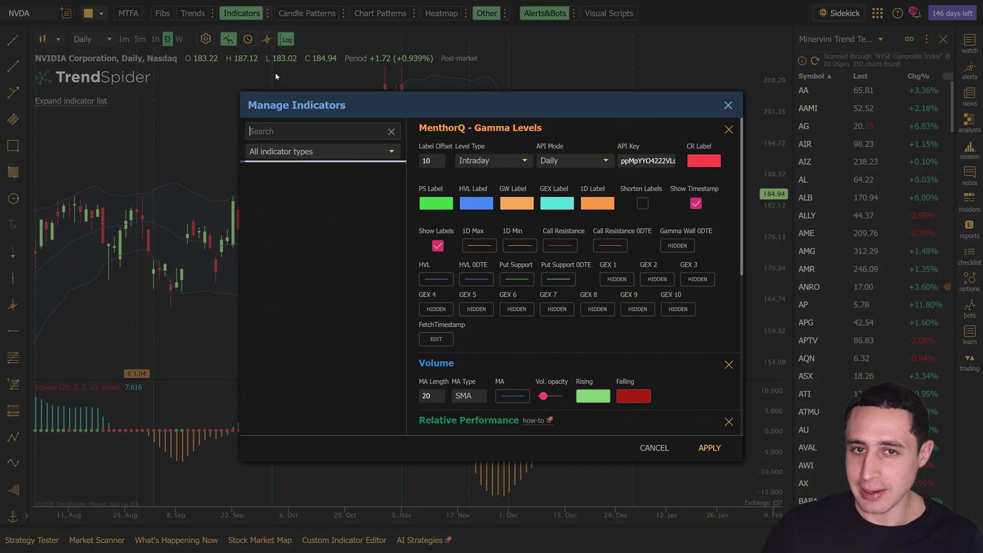
pyautogui.click(318, 261)
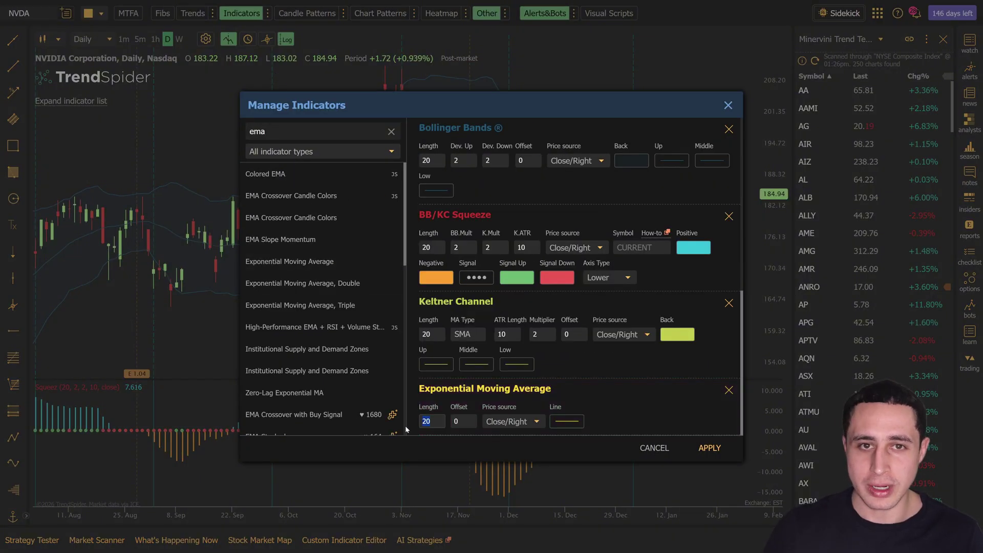
# - Create a breakout alert on the EMA line with a note, expiring after 39 days or 4 triggers
pyautogui.click(709, 448)
pyautogui.rightClick(589, 200)
pyautogui.click(653, 231)
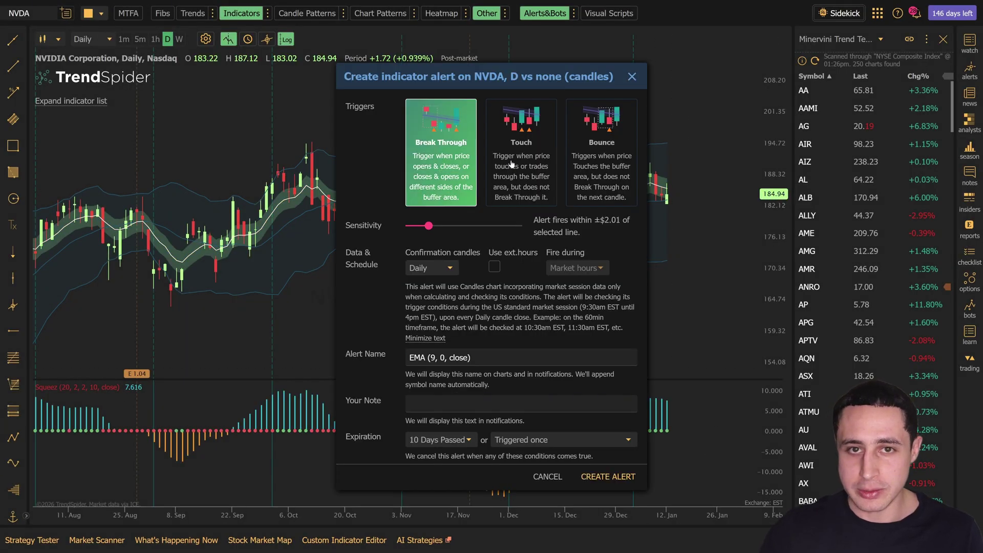
pyautogui.click(475, 405)
pyautogui.write('Break above 9 EMA')
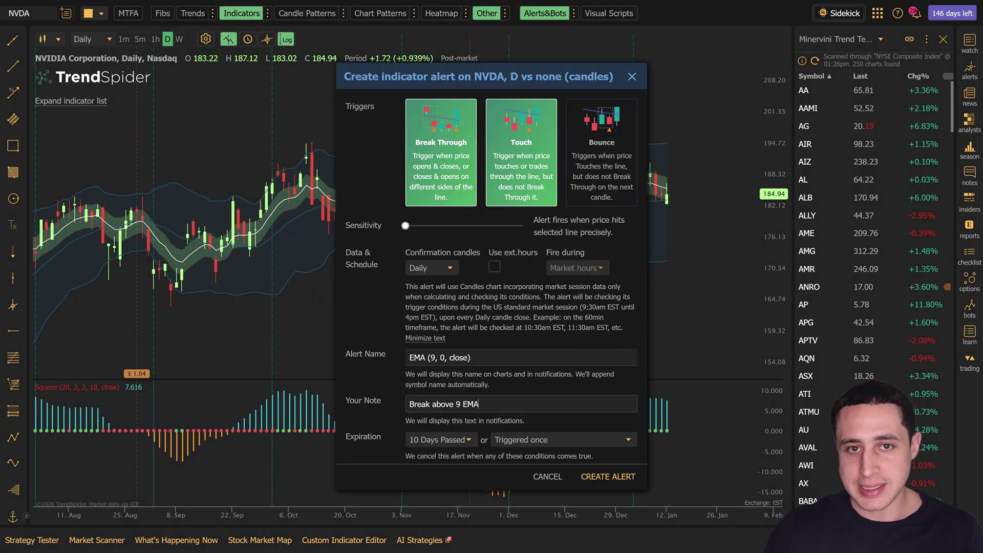
pyautogui.click(438, 440)
pyautogui.click(434, 407)
pyautogui.click(562, 440)
pyautogui.click(522, 480)
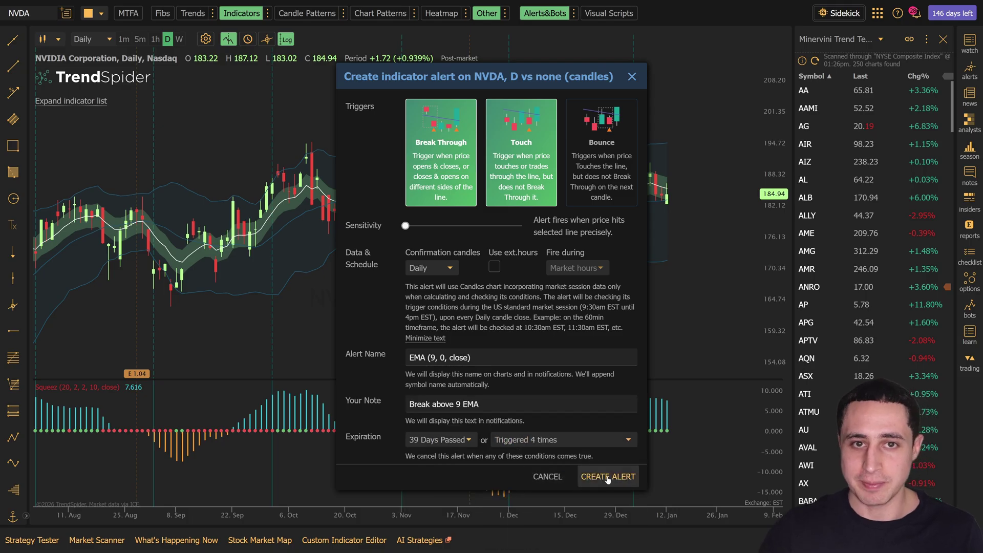
pyautogui.click(607, 477)
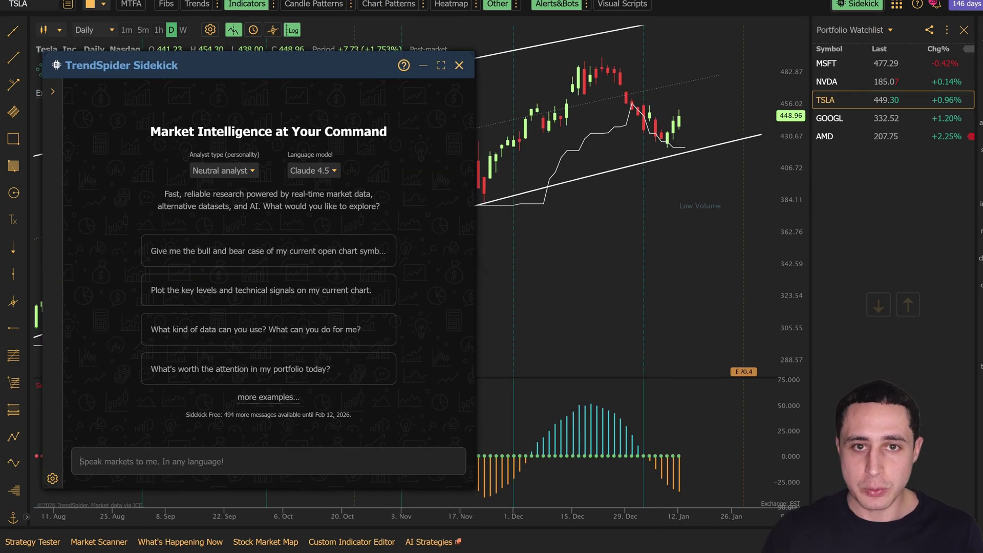
pyautogui.write('notify me whe')
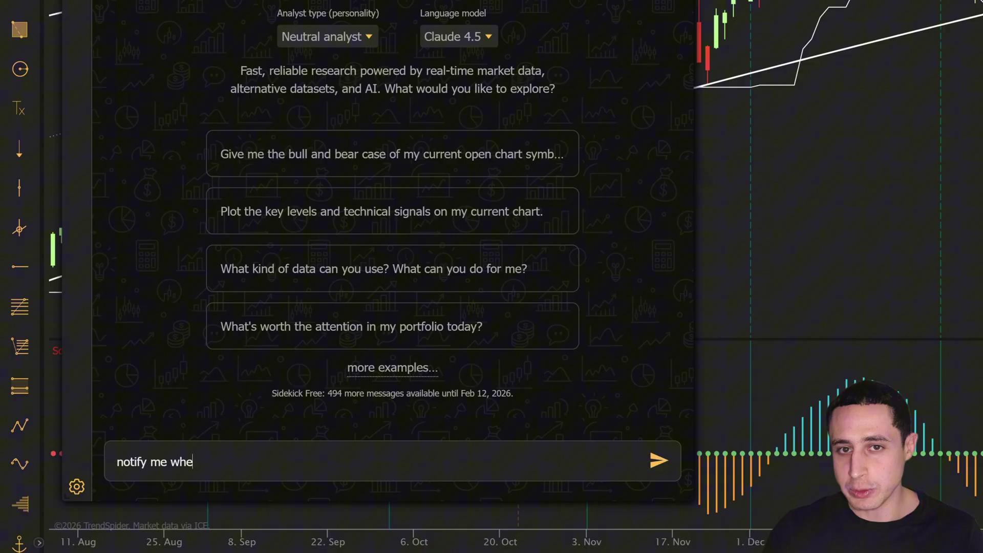
pyautogui.write('n any stock in my portfolio hits a new 10 day range ')
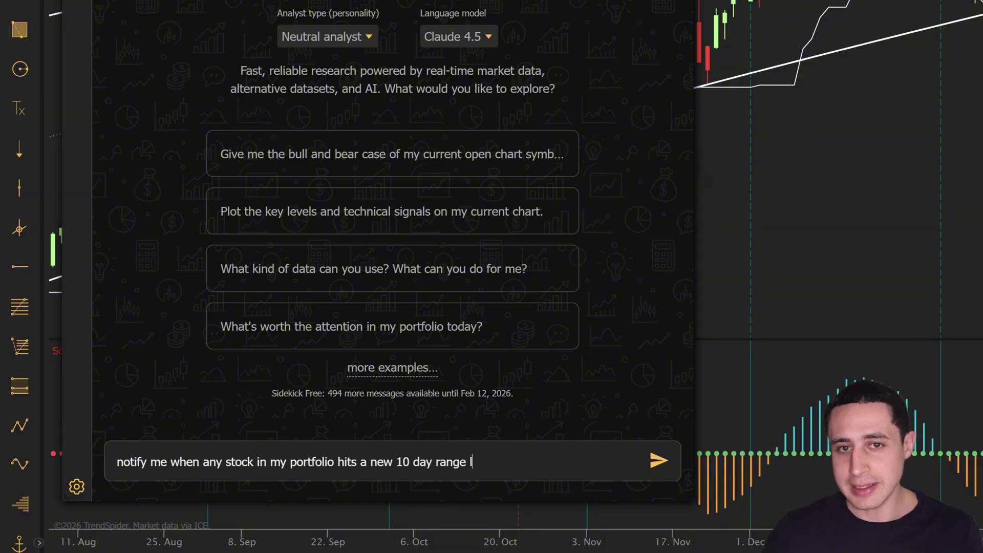
pyautogui.write('low with an offset of 1')
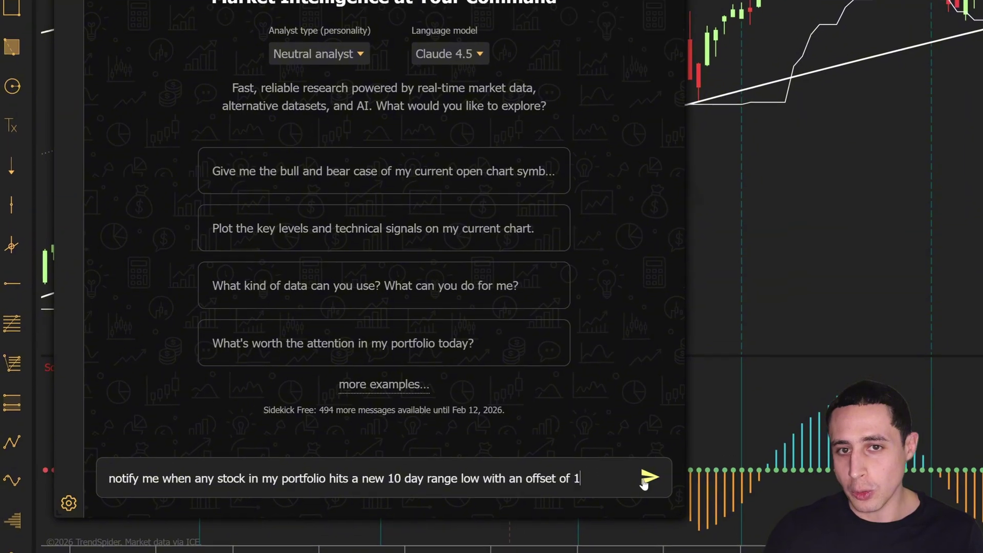
# - Send the 10-day range low alert request and have Sidekick apply it to the Portfolio Watchlist
pyautogui.click(658, 461)
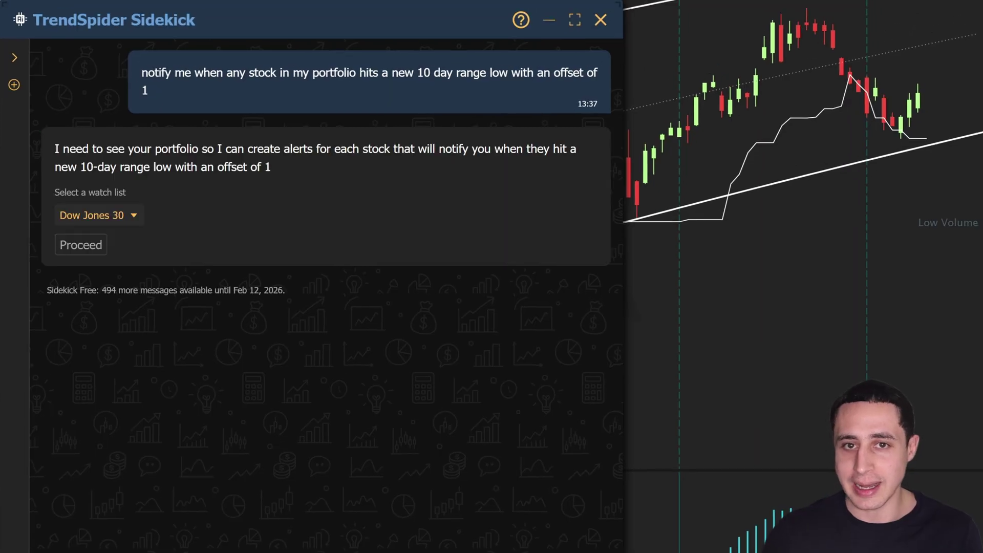
pyautogui.click(123, 218)
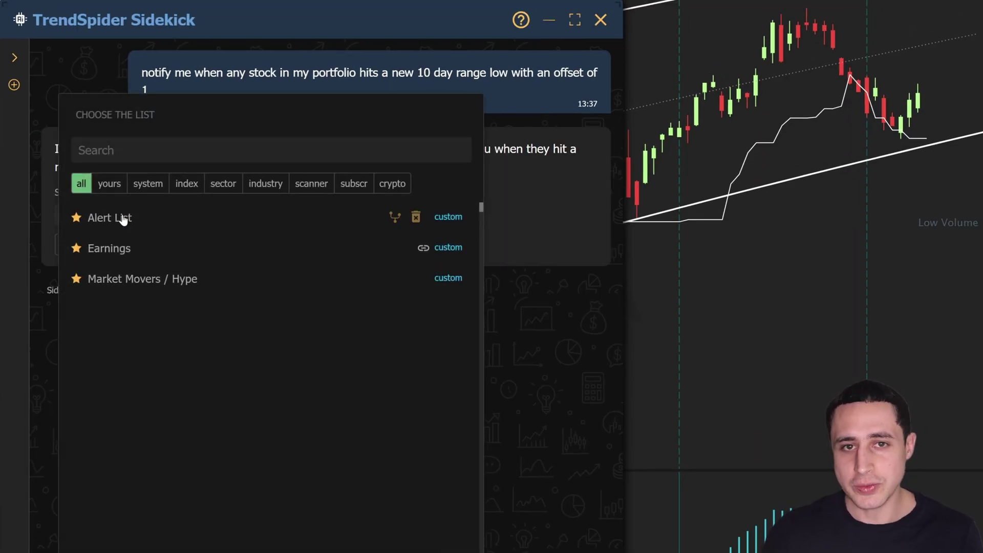
pyautogui.write('portfolio')
pyautogui.click(100, 216)
pyautogui.click(80, 244)
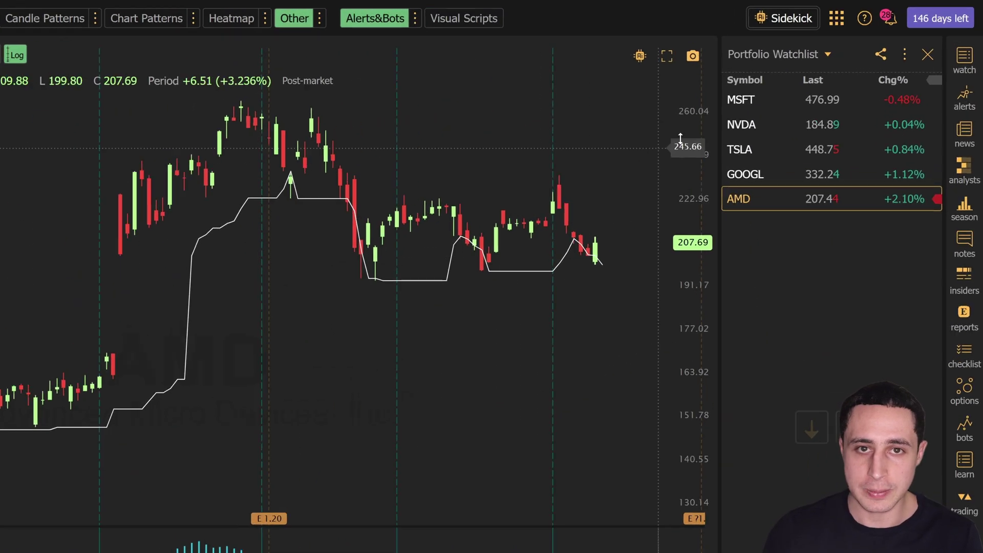
# - Run a plain-English TTM squeeze scan in the Market Scanner
pyautogui.click(851, 18)
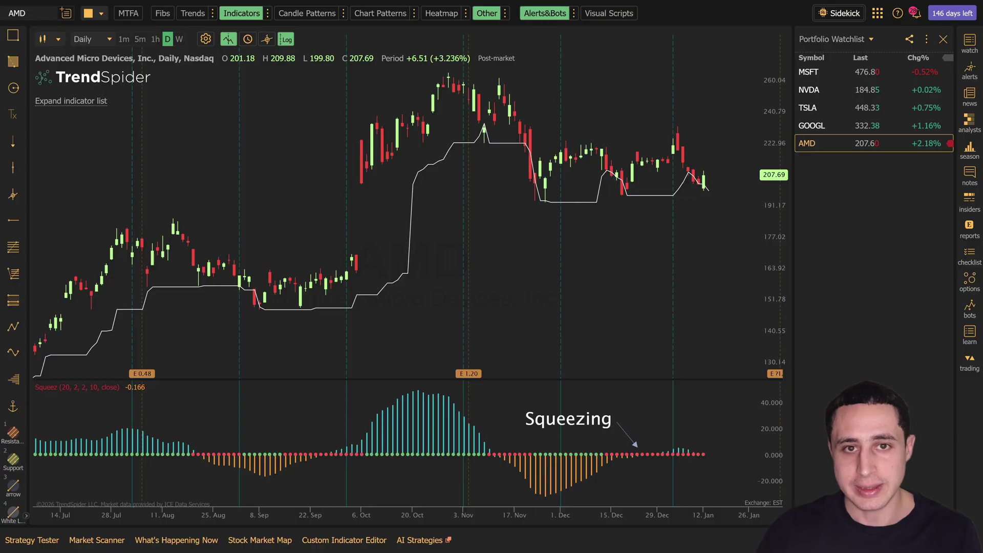
pyautogui.click(100, 537)
pyautogui.write('find stocks in an activ')
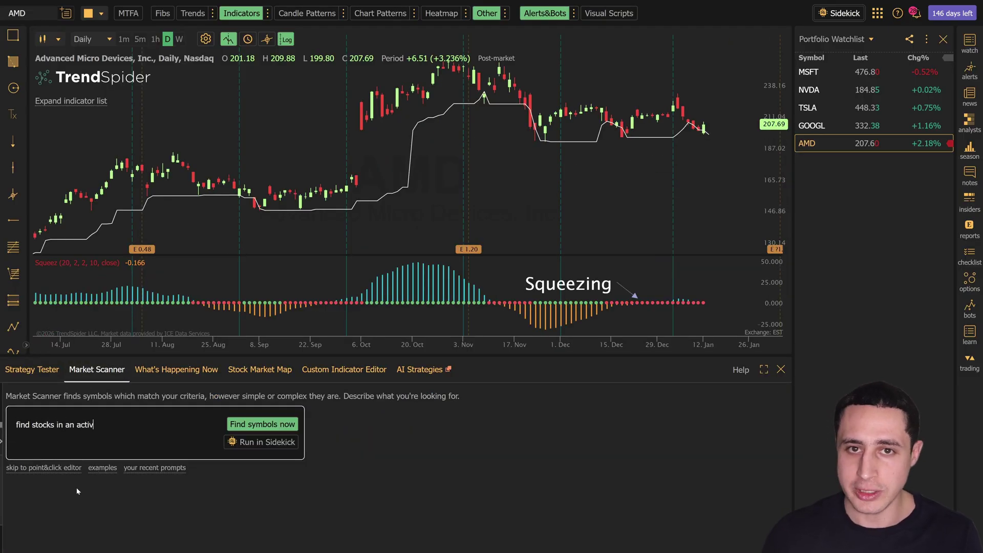
pyautogui.write('e ttm squeeze')
pyautogui.press('Return')
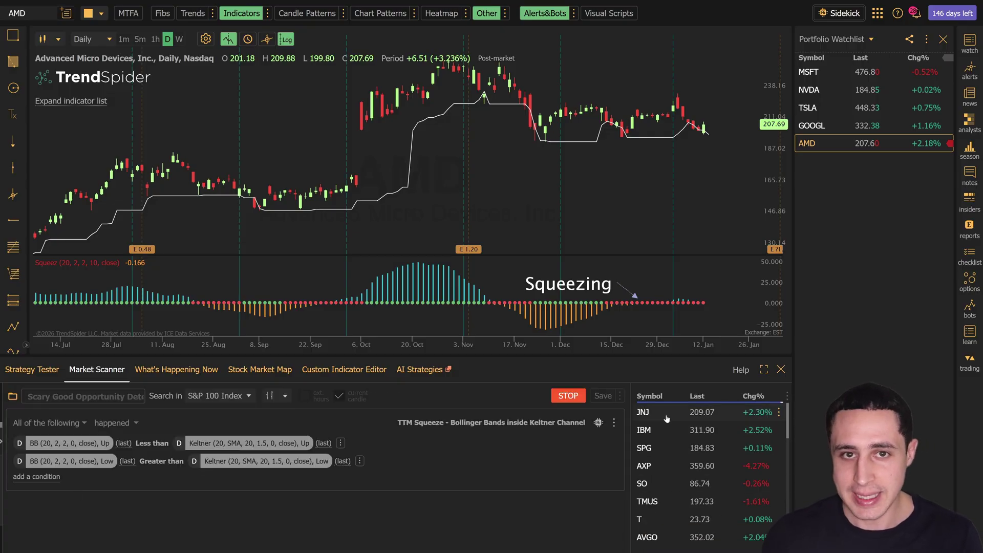
# - Review the JNJ, IBM and SPG charts from the scan results
pyautogui.click(664, 415)
pyautogui.click(664, 431)
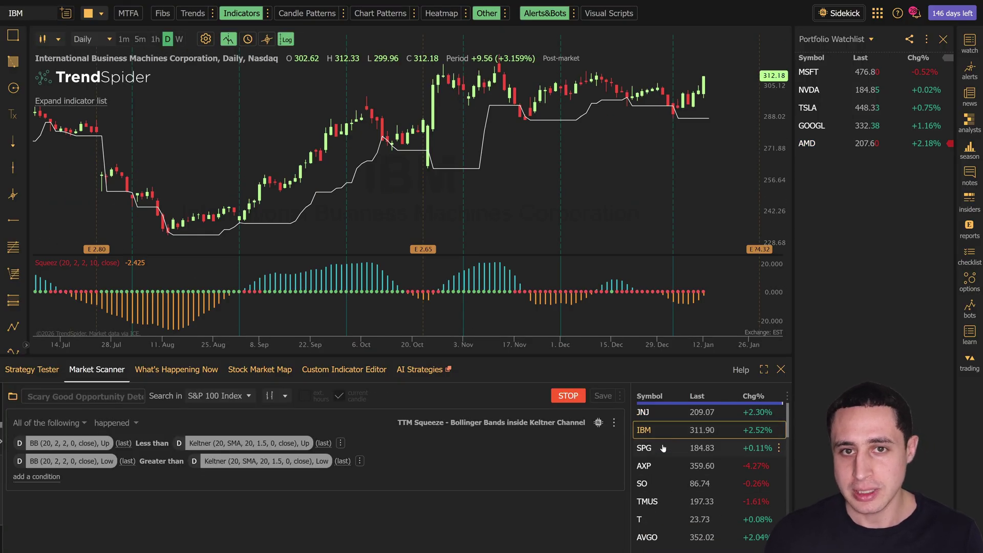
pyautogui.click(661, 451)
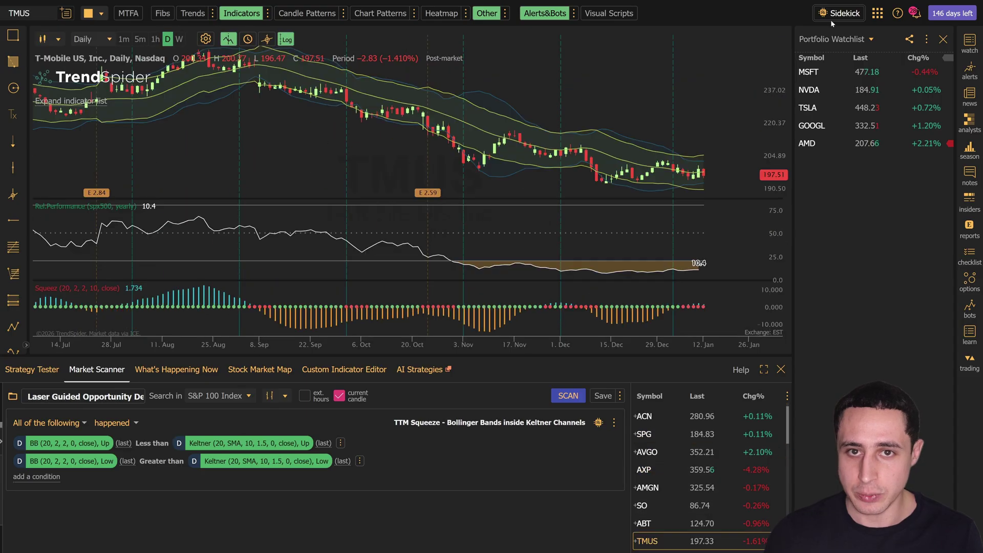
# - Send Sidekick the S&P 500 TTM squeeze, RP above 80, top-10 breakout request
pyautogui.click(829, 17)
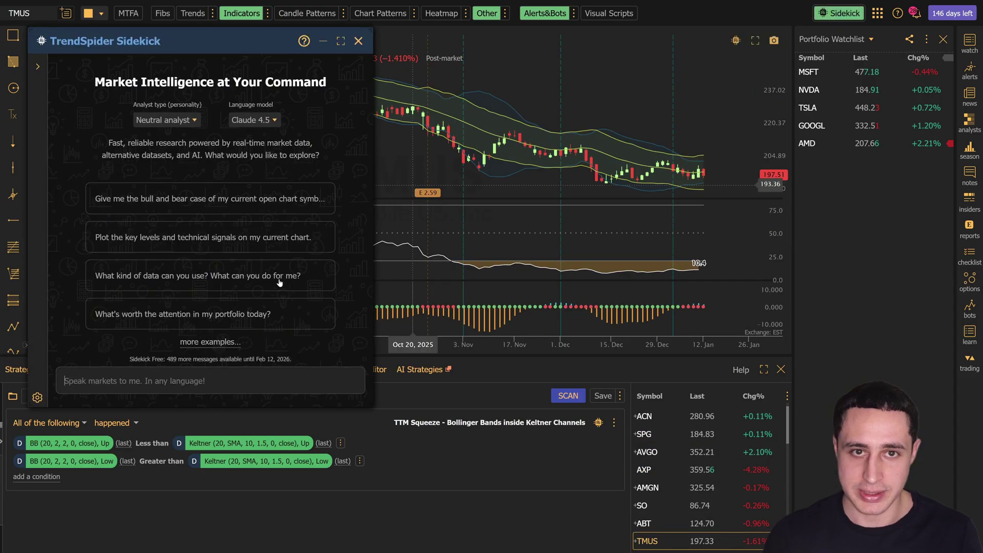
pyautogui.write('Find stocks in the')
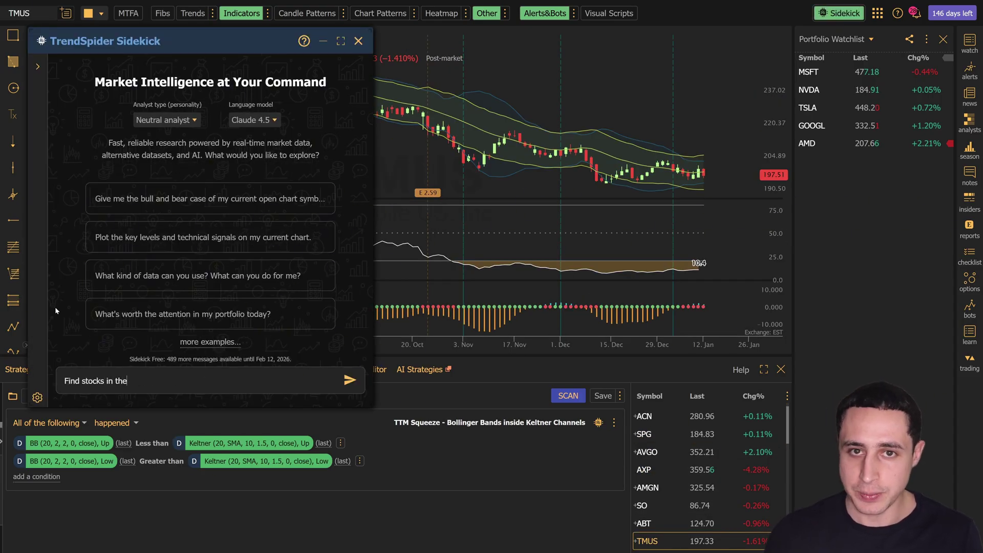
pyautogui.write(' S&P 500 that have an active TTM squeeze, ')
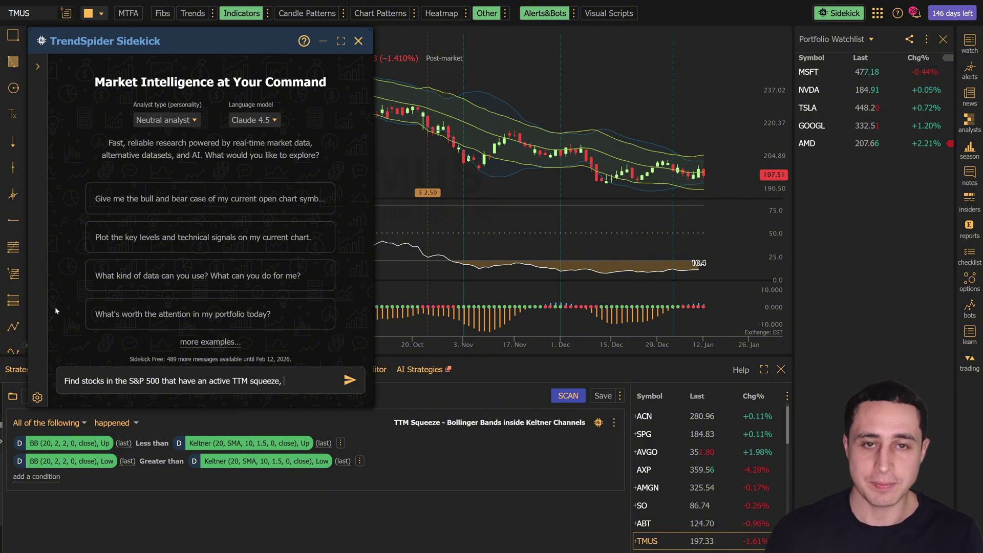
pyautogui.write('RP>80, and give')
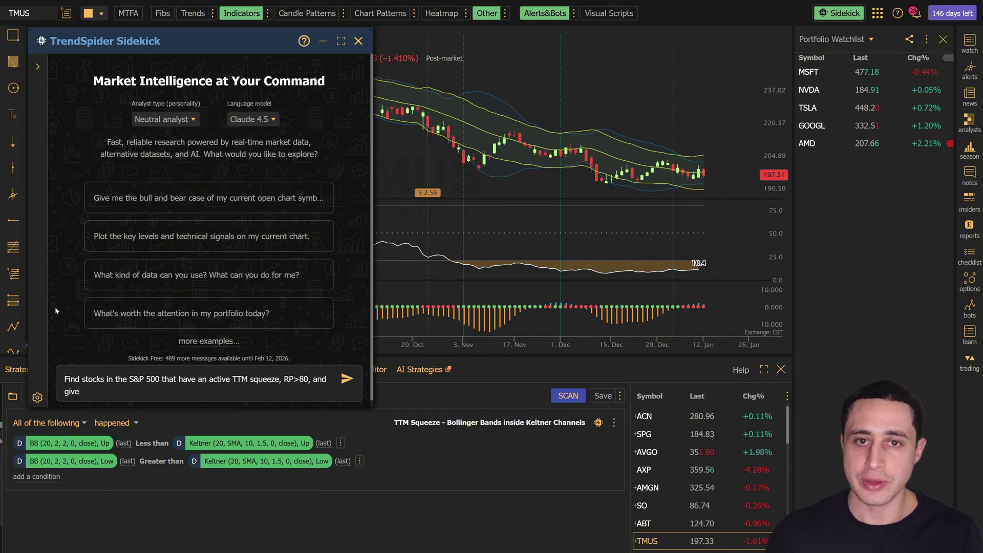
pyautogui.write(' me the top 10 stocks base')
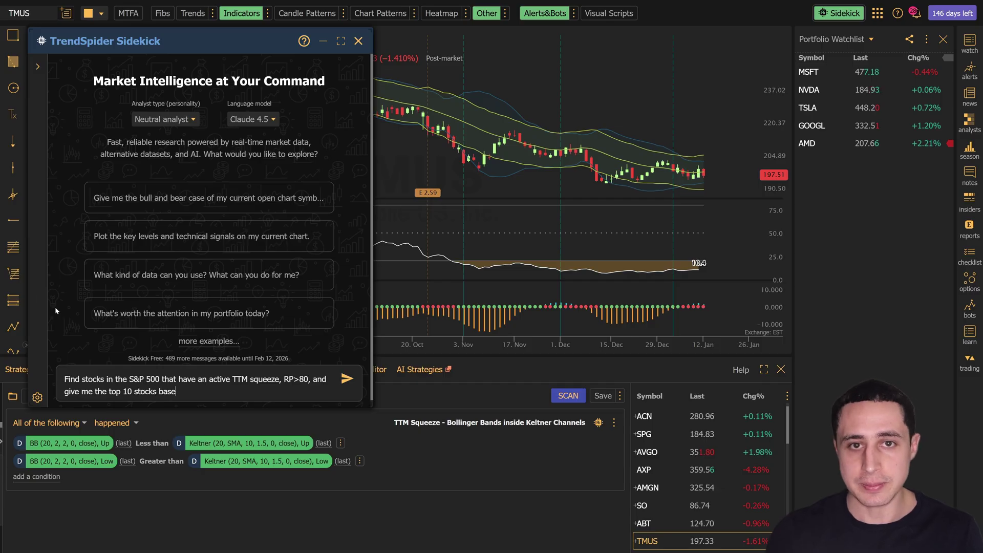
pyautogui.write('d on fundamentals and mom')
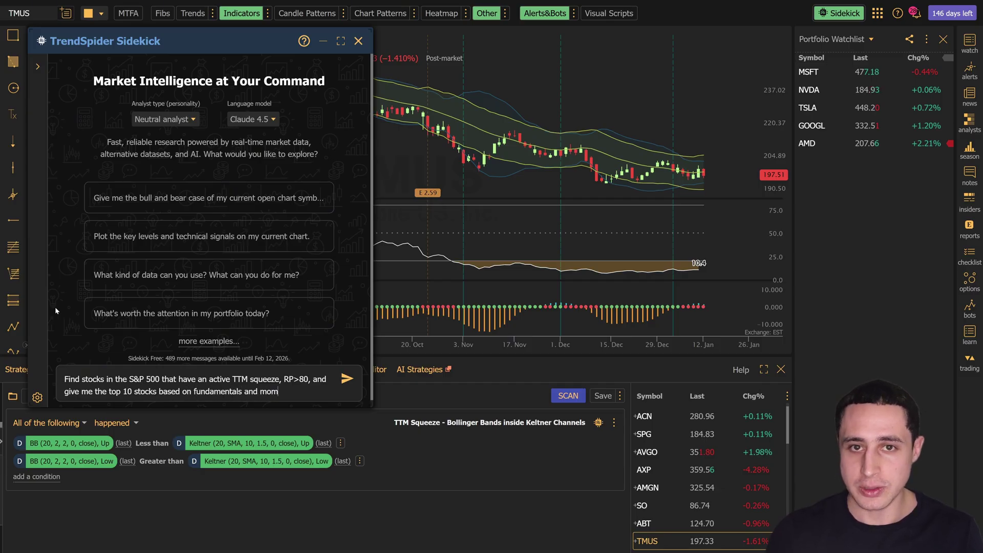
pyautogui.write('entum that have the best chance')
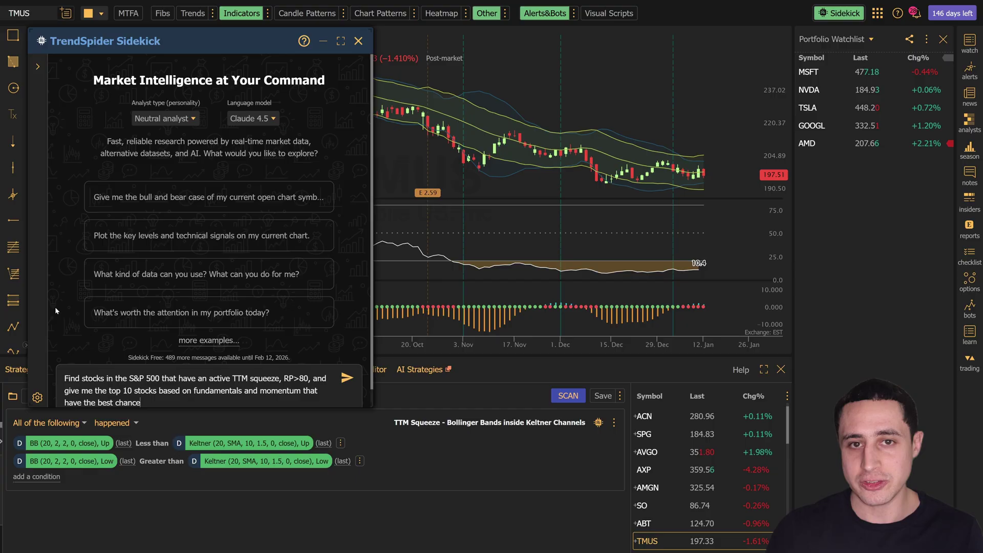
pyautogui.write(' of breaking out.')
pyautogui.press('Return')
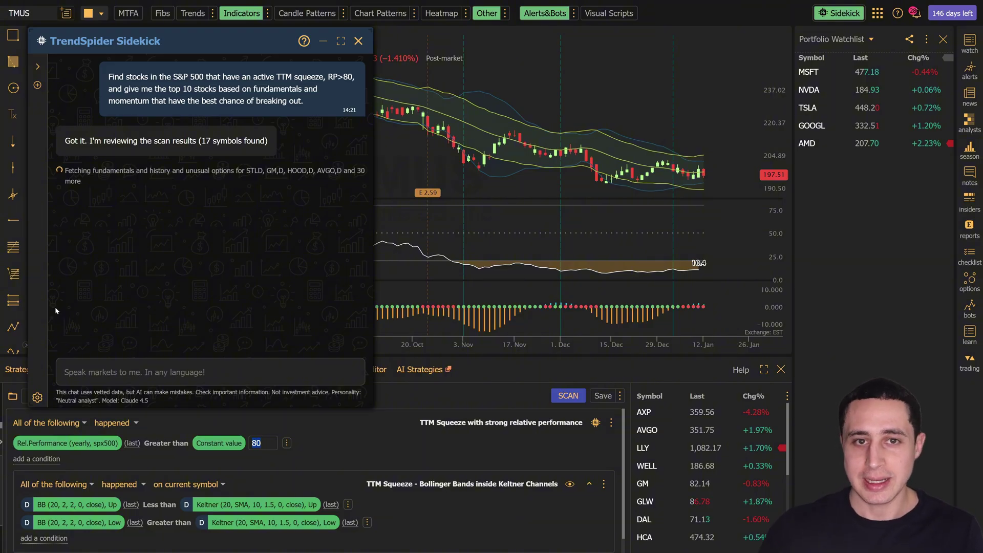
pyautogui.scroll(-2, 199, 216)
pyautogui.scroll(-3, 360, 165)
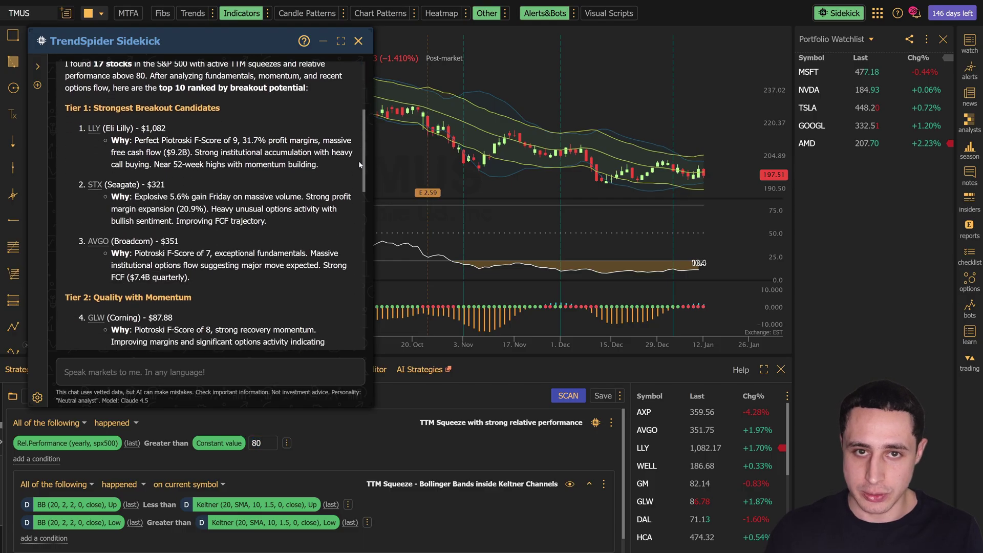
pyautogui.scroll(-1, 360, 164)
# - Bring up the LLY, STX and AVGO charts from Sidekick's ranked list
pyautogui.click(94, 81)
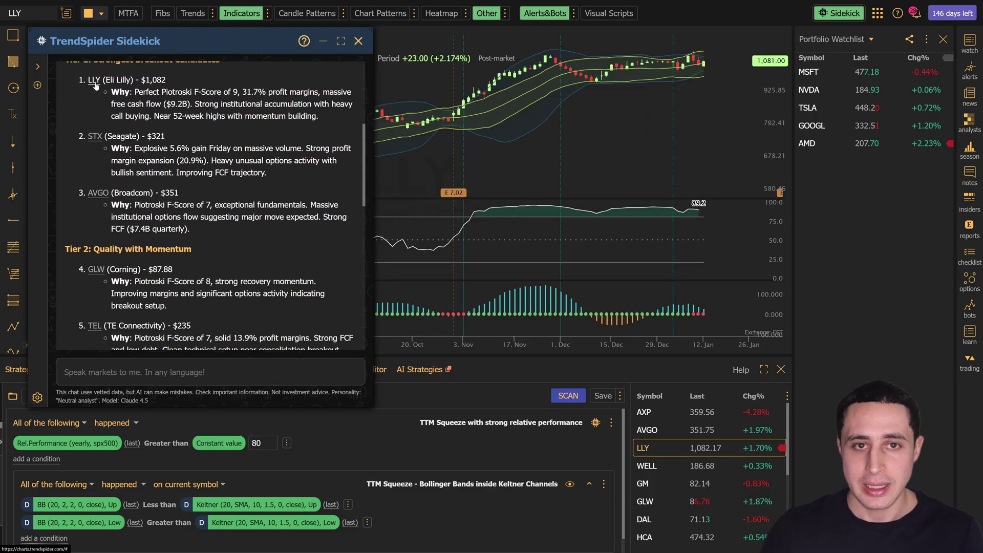
pyautogui.click(95, 137)
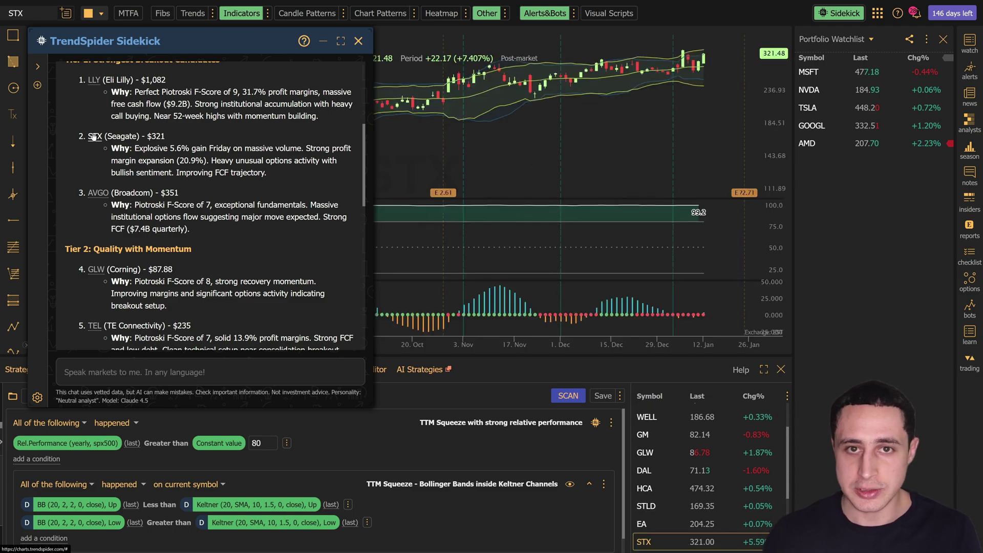
pyautogui.click(98, 193)
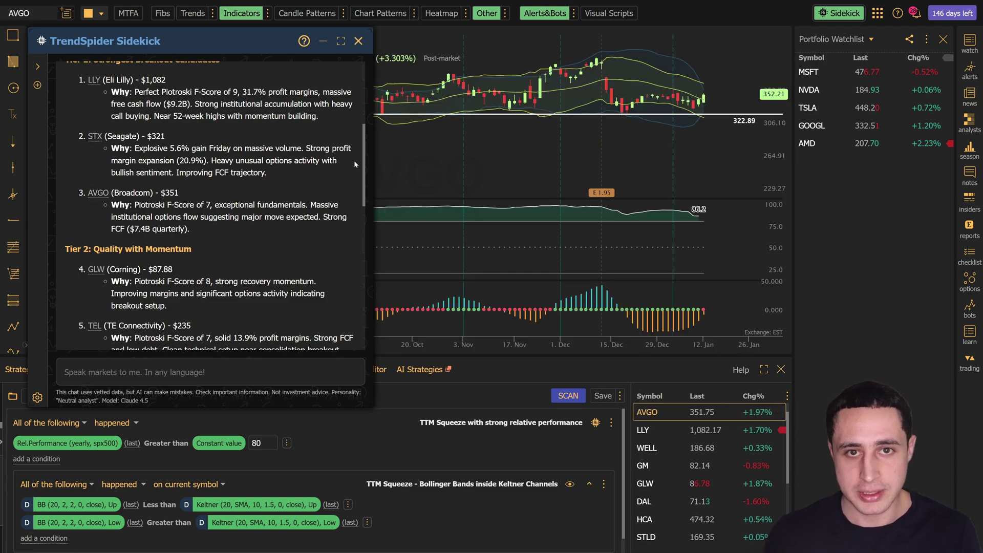
pyautogui.scroll(-3, 357, 192)
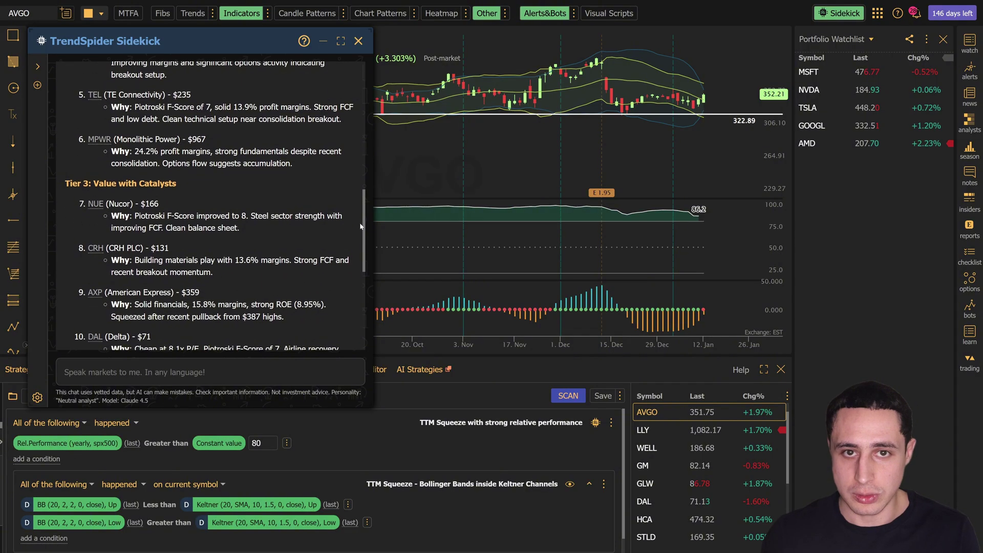
pyautogui.moveTo(361, 226); pyautogui.dragTo(359, 291)
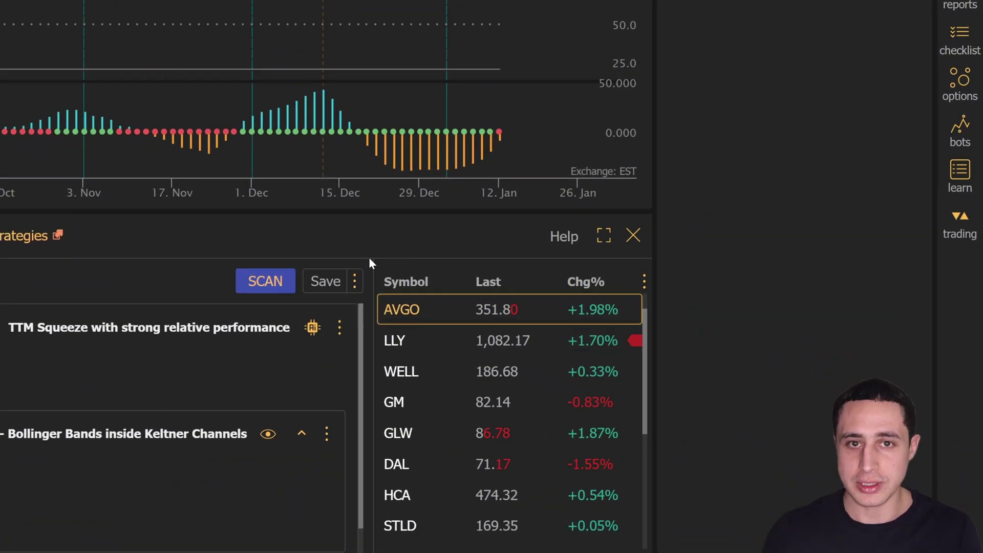
# - Create a watchlist named Squeeze Active from the scan results
pyautogui.click(644, 281)
pyautogui.click(680, 323)
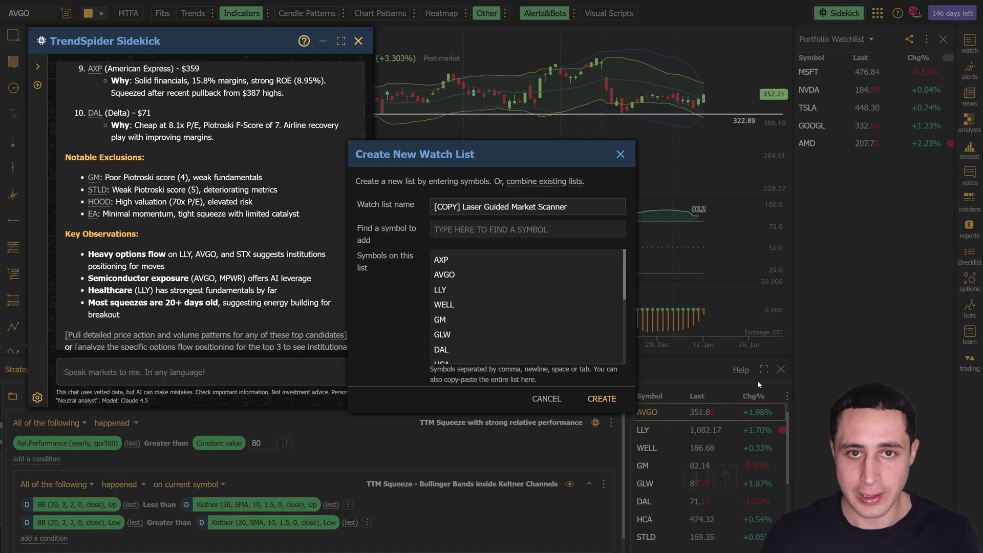
pyautogui.moveTo(567, 207); pyautogui.dragTo(421, 206)
pyautogui.write('Squ')
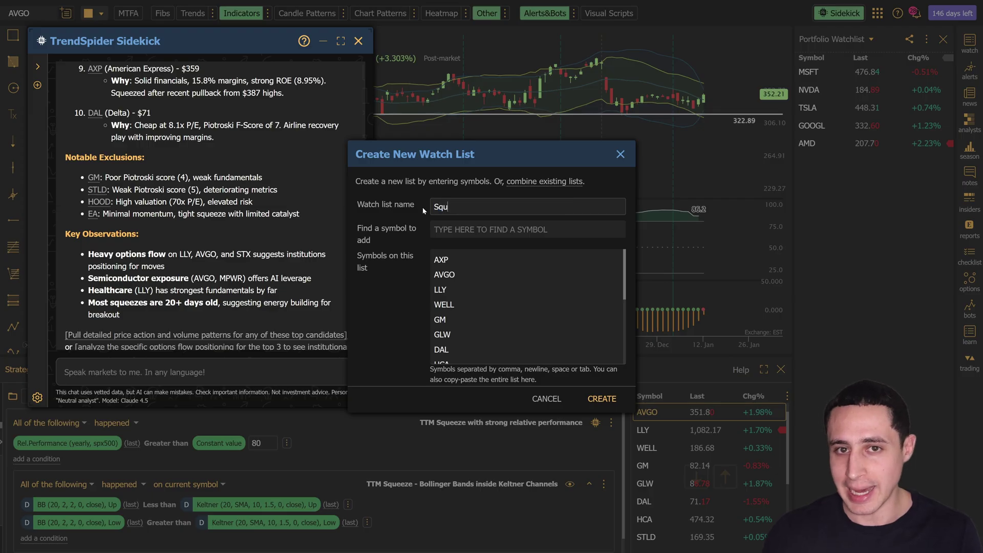
pyautogui.write('eeze Active')
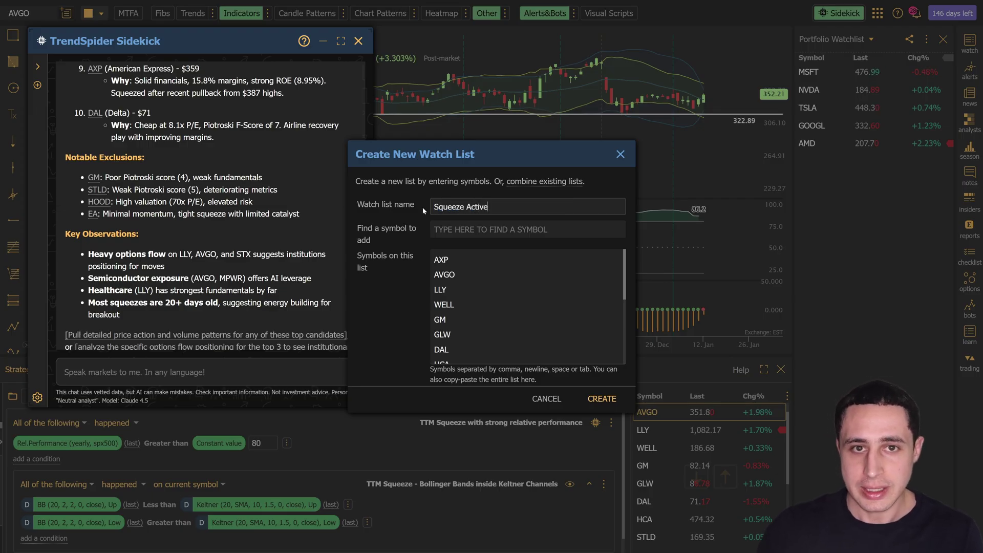
pyautogui.click(602, 399)
pyautogui.click(837, 41)
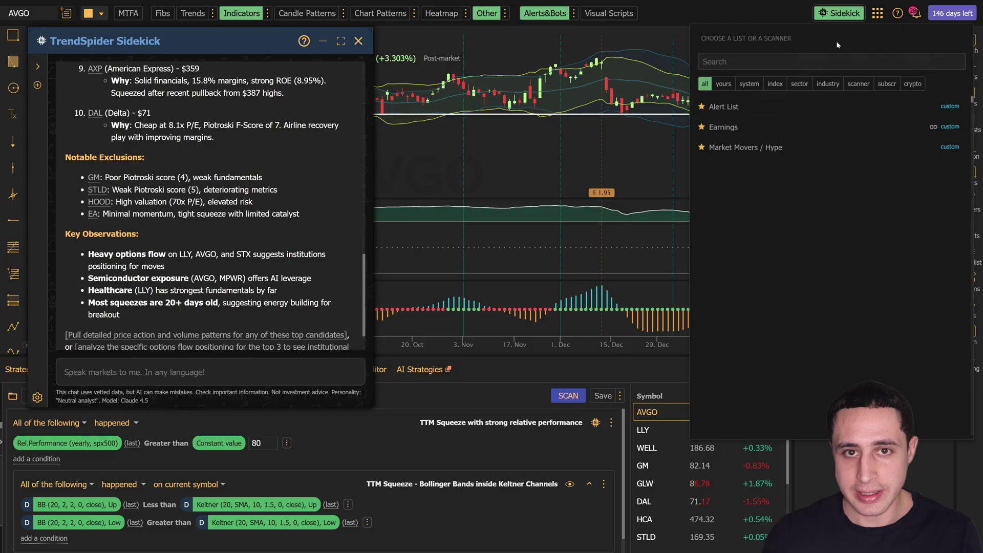
pyautogui.write('sSqueeze Act')
# - Ask Sidekick for upper Bollinger Band breakout alerts and target the Squeeze Active watchlist
pyautogui.click(737, 108)
pyautogui.write('N')
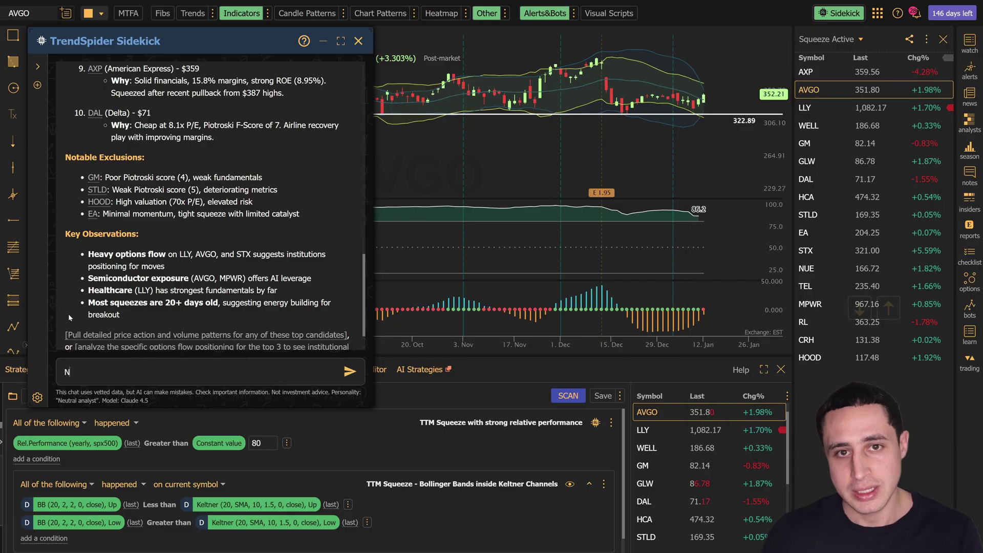
pyautogui.write('otify me when any symbol on my watchlis')
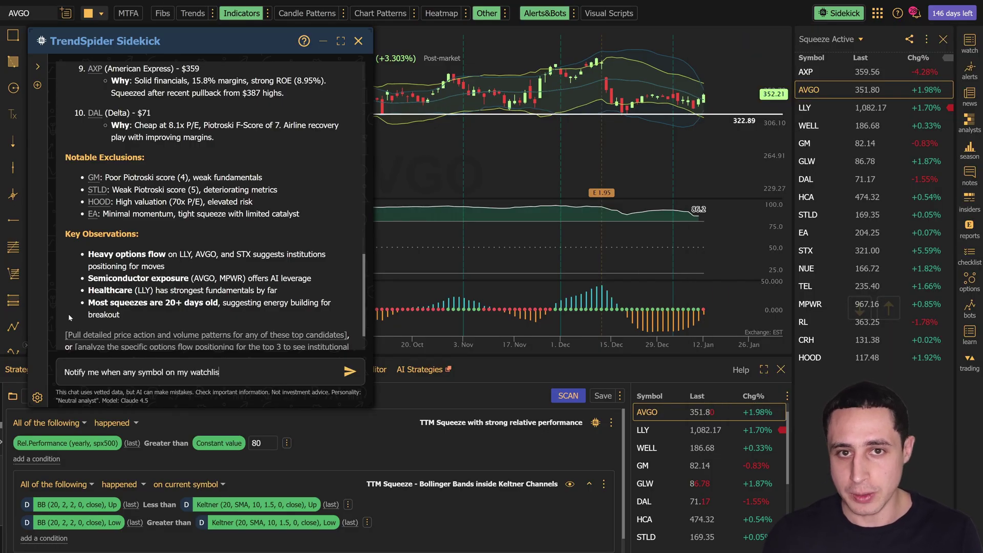
pyautogui.write('t breaks above its upper bollinger band')
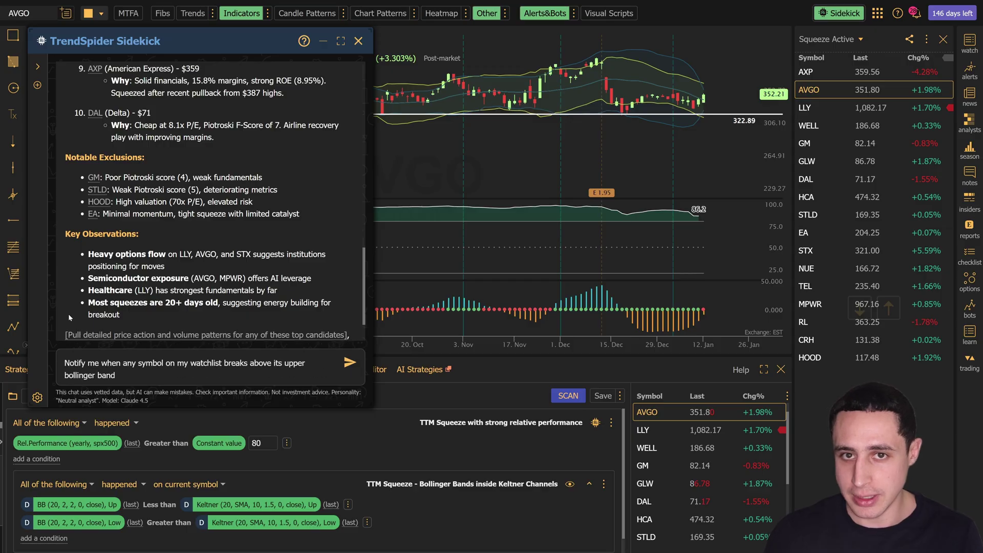
pyautogui.press('Return')
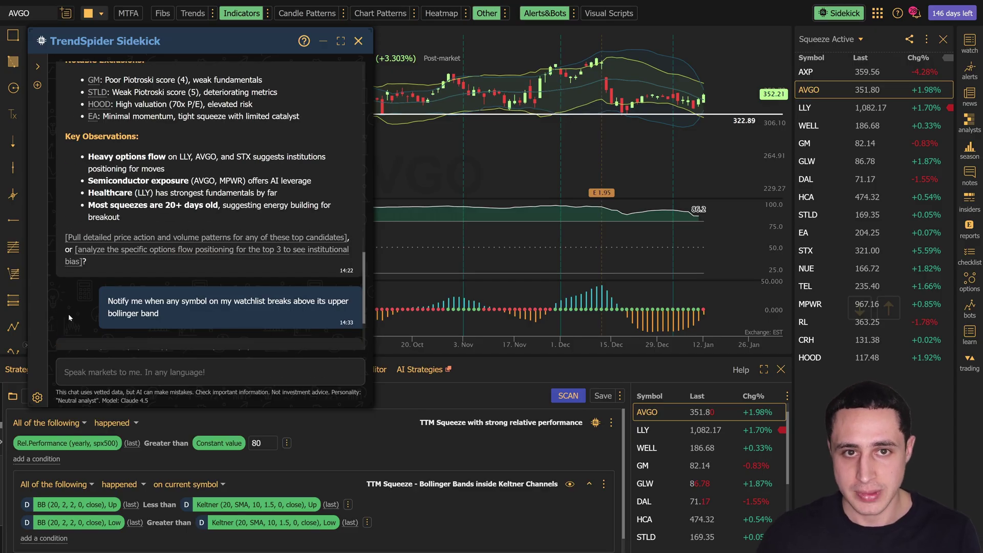
pyautogui.click(88, 286)
pyautogui.write('sq')
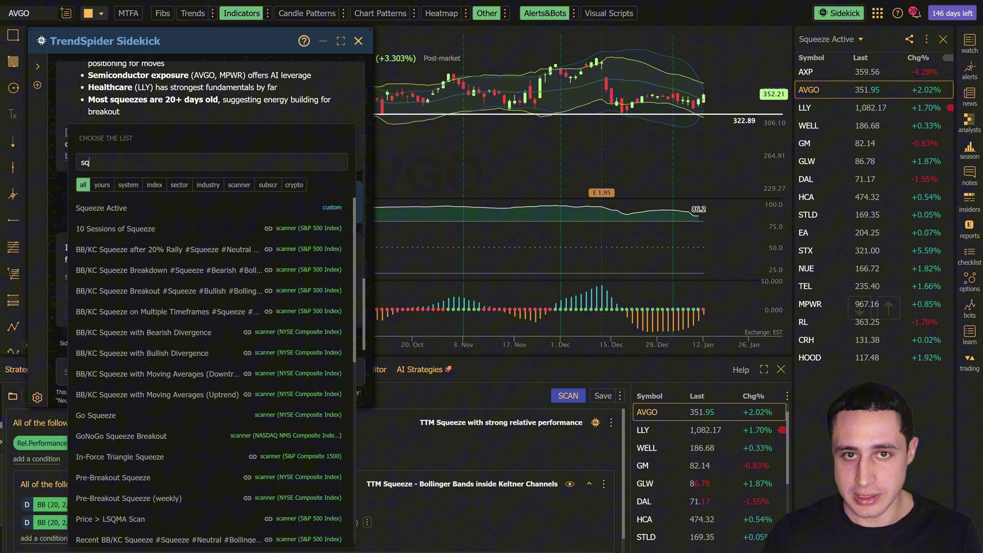
pyautogui.write('ueeze')
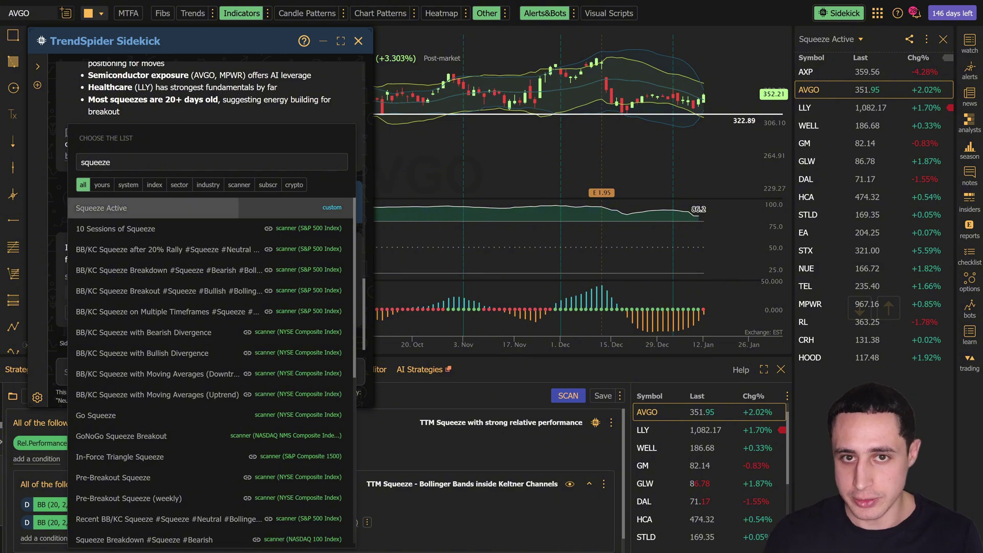
pyautogui.click(88, 209)
pyautogui.click(78, 316)
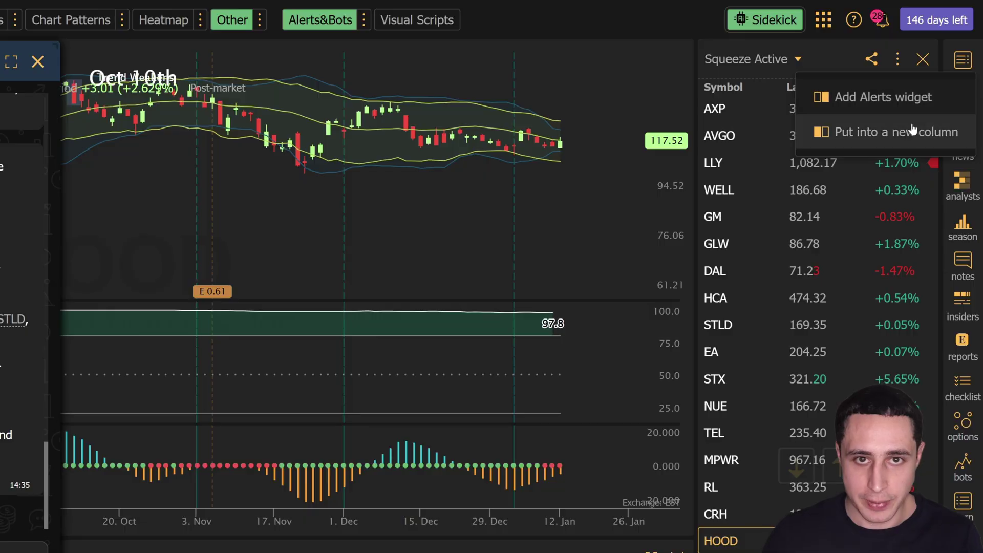
# - Put the alerts in their own column and start editing the HOOD breakout alert
pyautogui.click(907, 133)
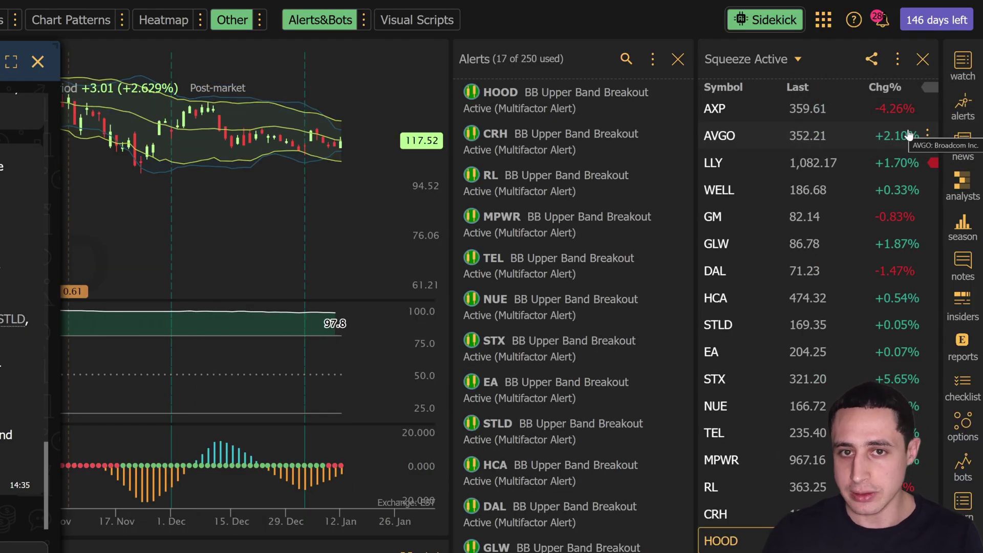
pyautogui.moveTo(568, 100)
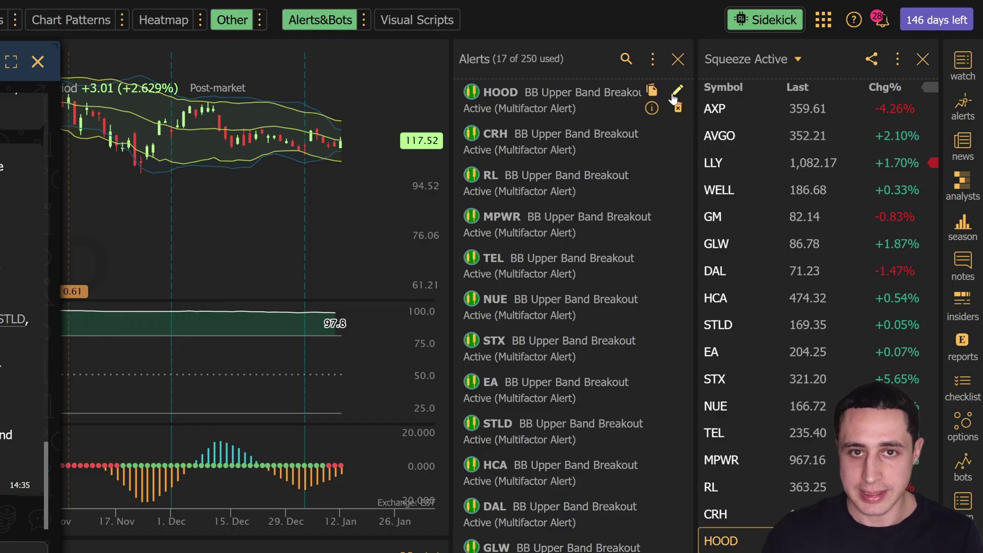
pyautogui.click(677, 93)
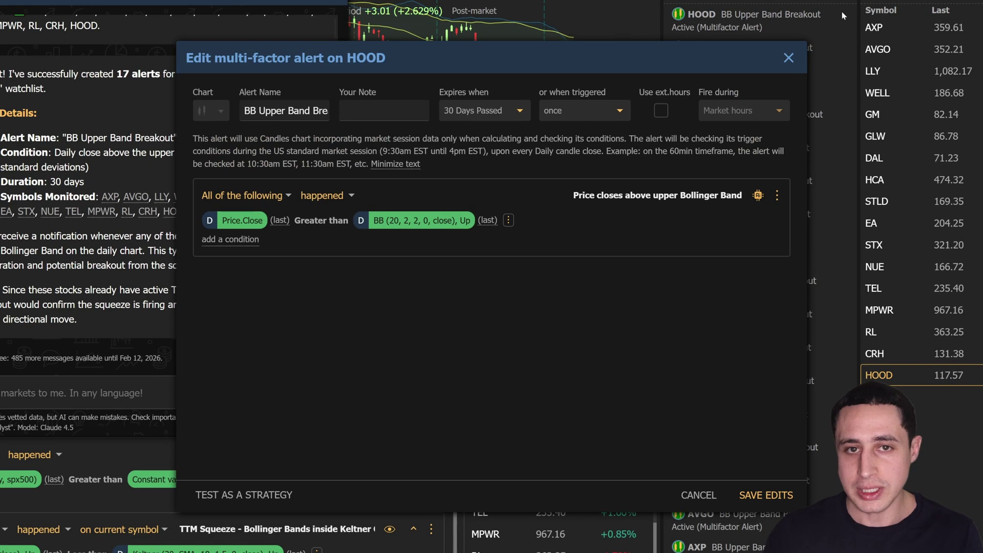
# - Set the HOOD alert to expire after 76 days or 10 triggers and rename it BB Breakout
pyautogui.click(758, 196)
pyautogui.click(758, 196)
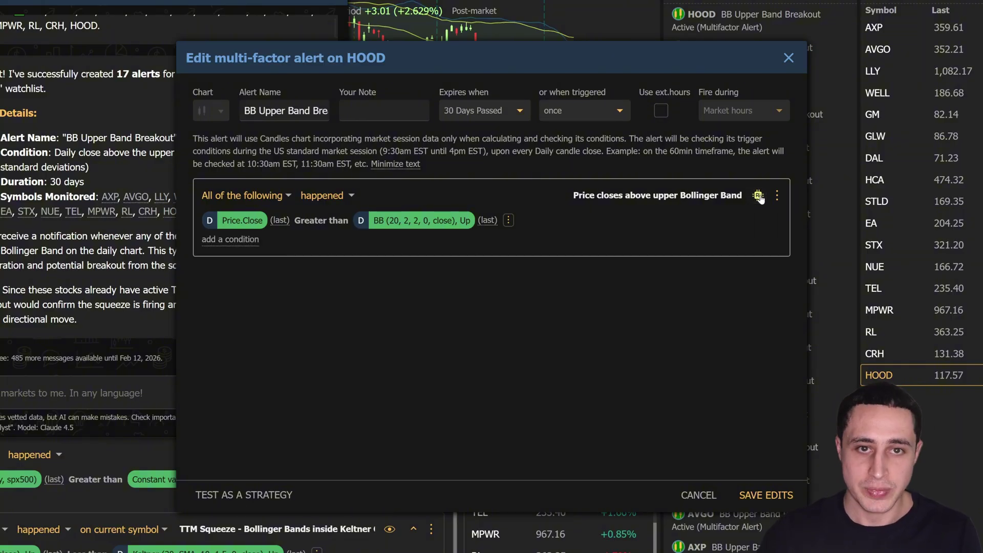
pyautogui.click(482, 110)
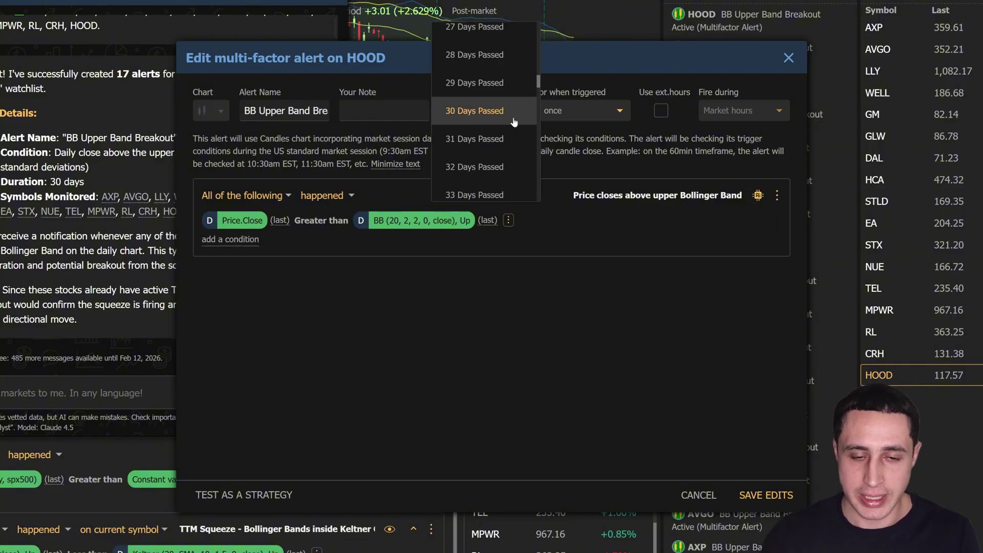
pyautogui.scroll(-5, 495, 138)
pyautogui.scroll(-5, 502, 176)
pyautogui.click(501, 176)
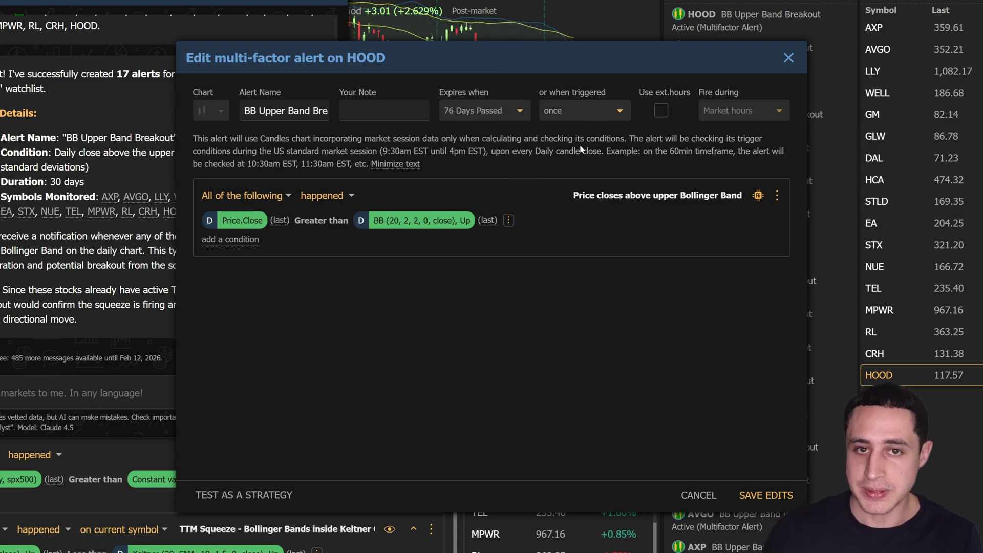
pyautogui.click(584, 109)
pyautogui.scroll(-2, 564, 251)
pyautogui.click(572, 245)
pyautogui.write('webhook note')
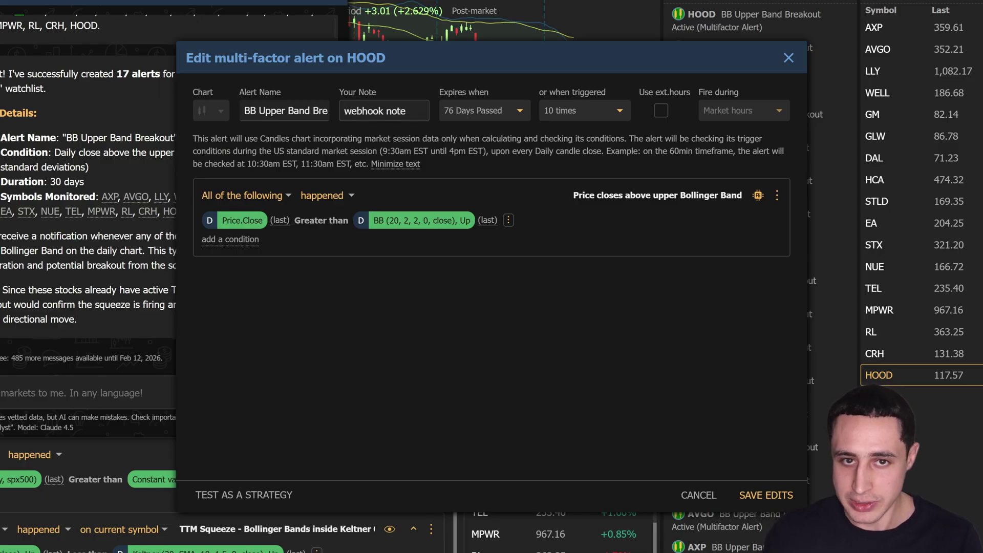
pyautogui.tripleClick(299, 111)
pyautogui.write('BB Breakout')
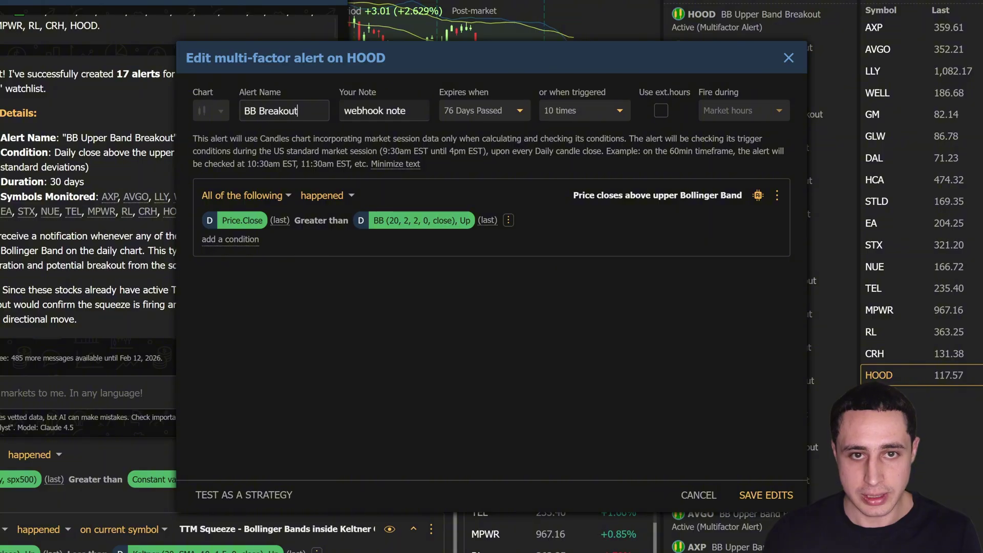
# - Add a yearly relative performance vs S&P 500 above 80 condition and save the alert
pyautogui.click(758, 198)
pyautogui.write('ad')
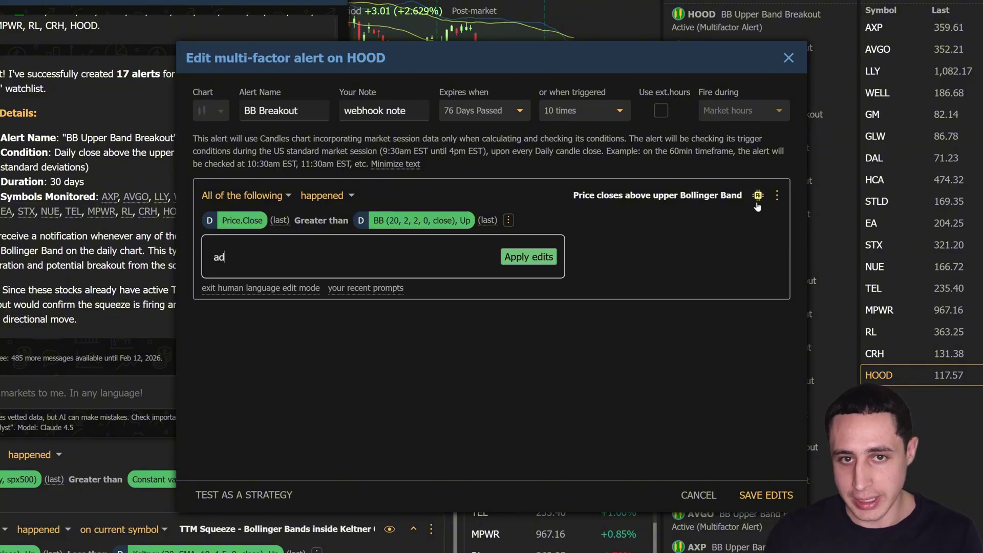
pyautogui.write('d RP>80')
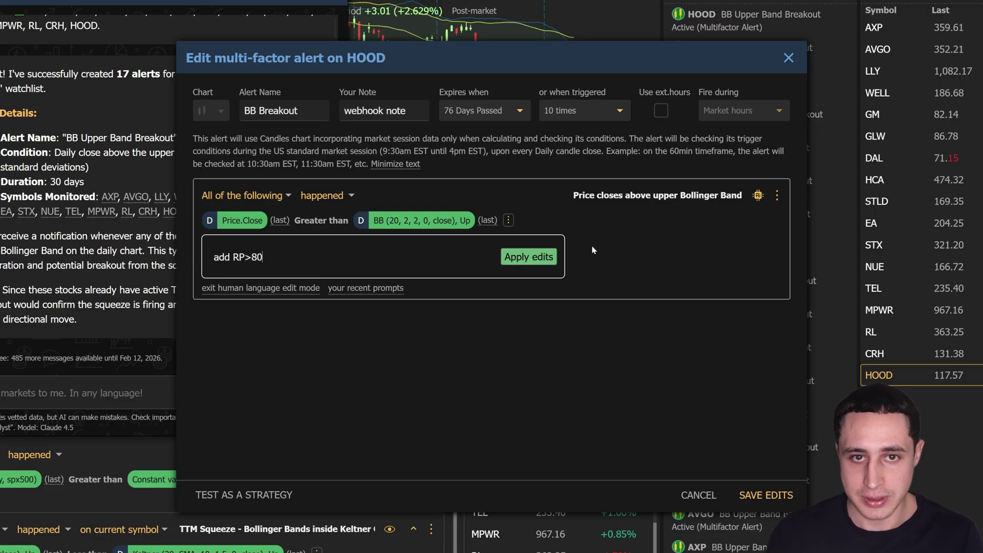
pyautogui.click(542, 258)
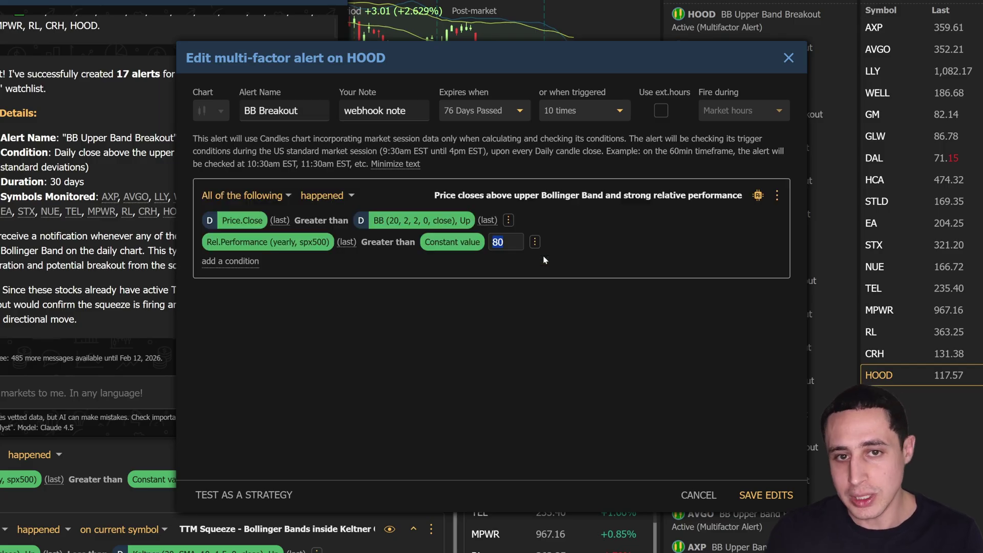
pyautogui.click(760, 498)
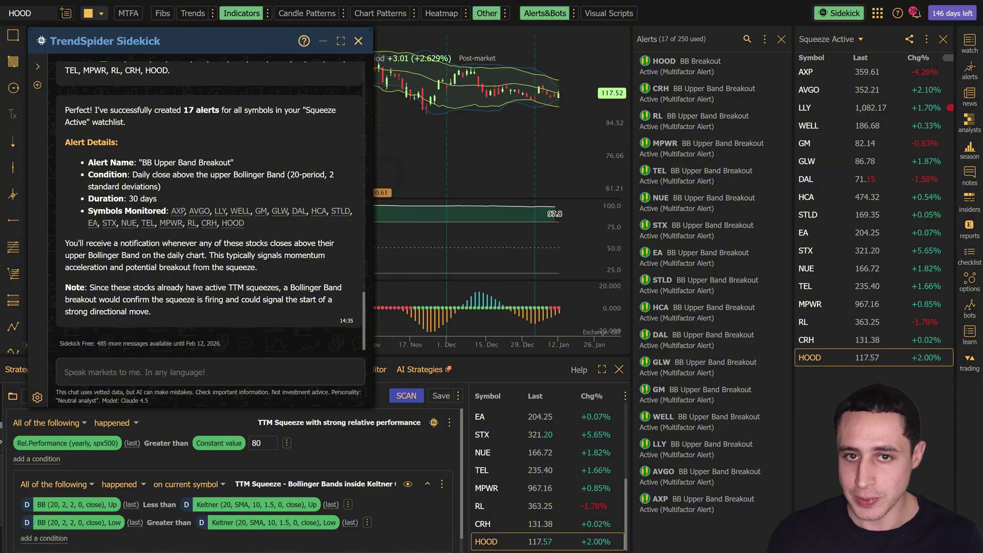
# - Show the AXP chart and move the collapsed Sidekick chat below the watchlist
pyautogui.click(177, 210)
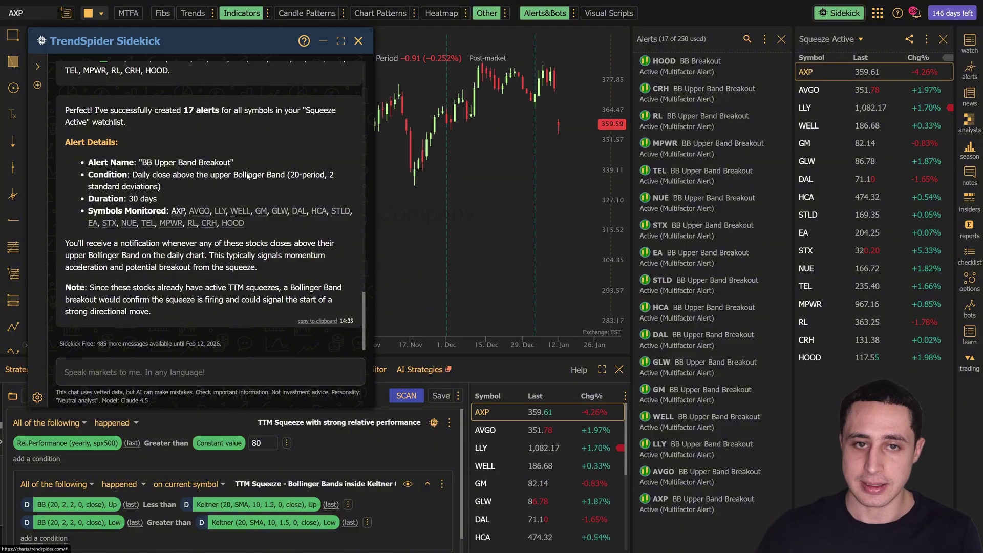
pyautogui.click(323, 40)
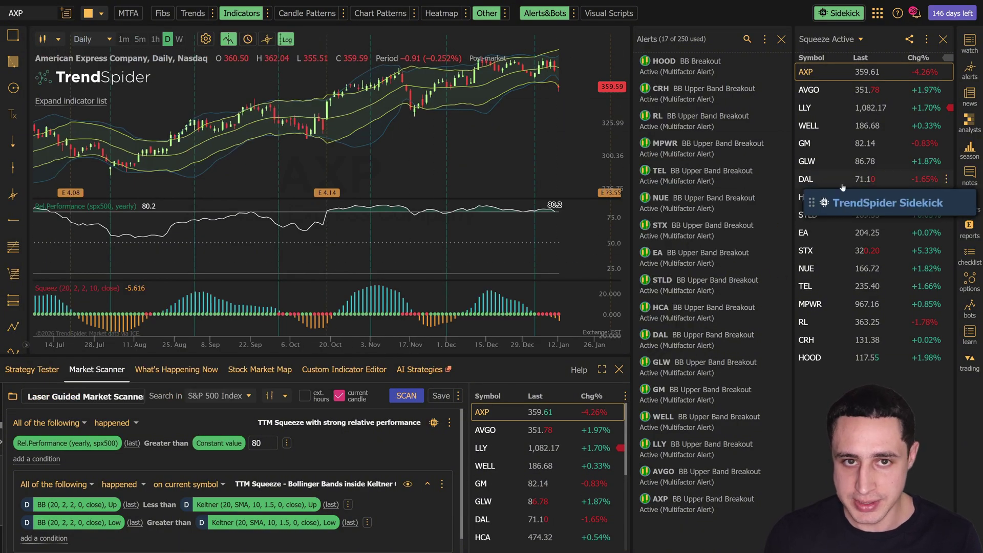
pyautogui.moveTo(843, 192); pyautogui.dragTo(836, 386)
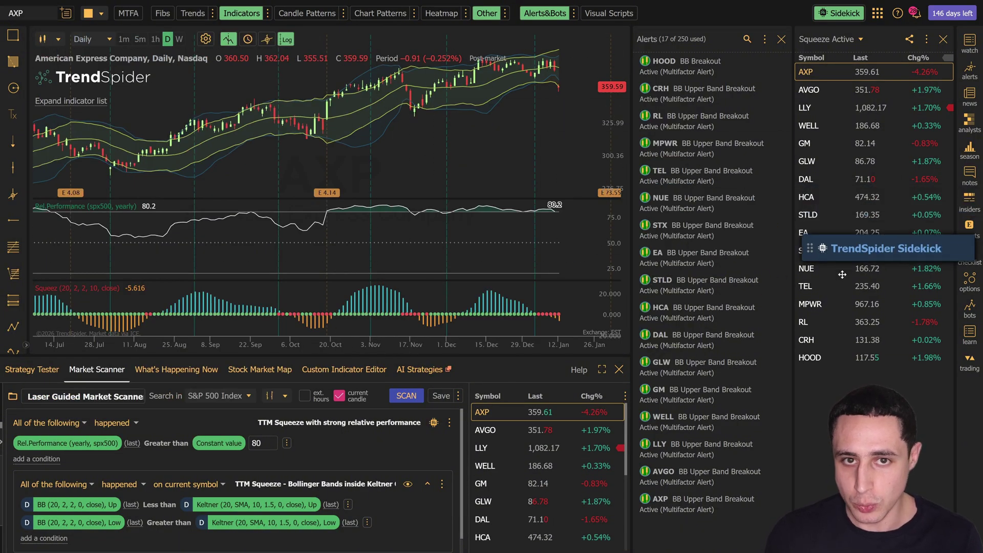
# - Review the AVGO, LLY and WELL charts, then begin editing the TEL breakout alert
pyautogui.click(818, 91)
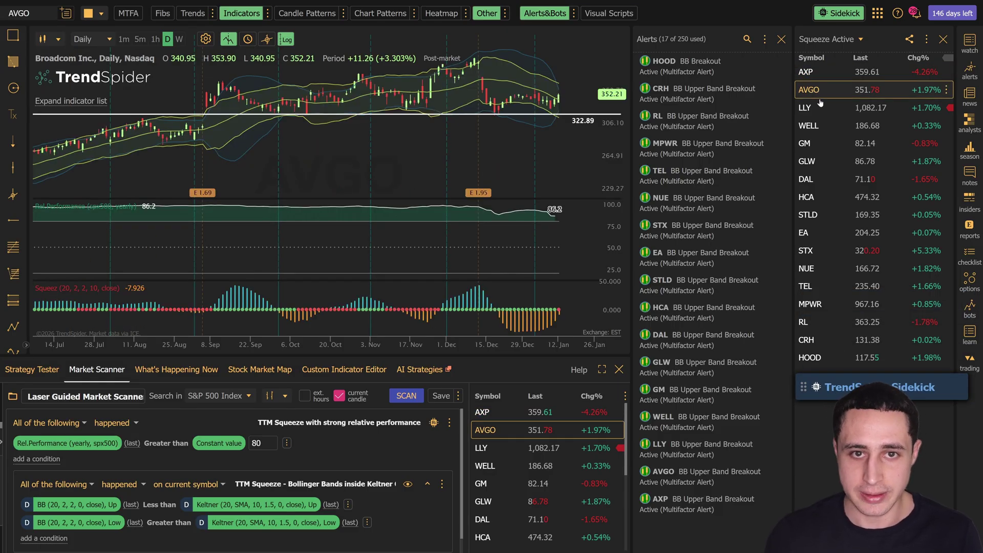
pyautogui.click(820, 108)
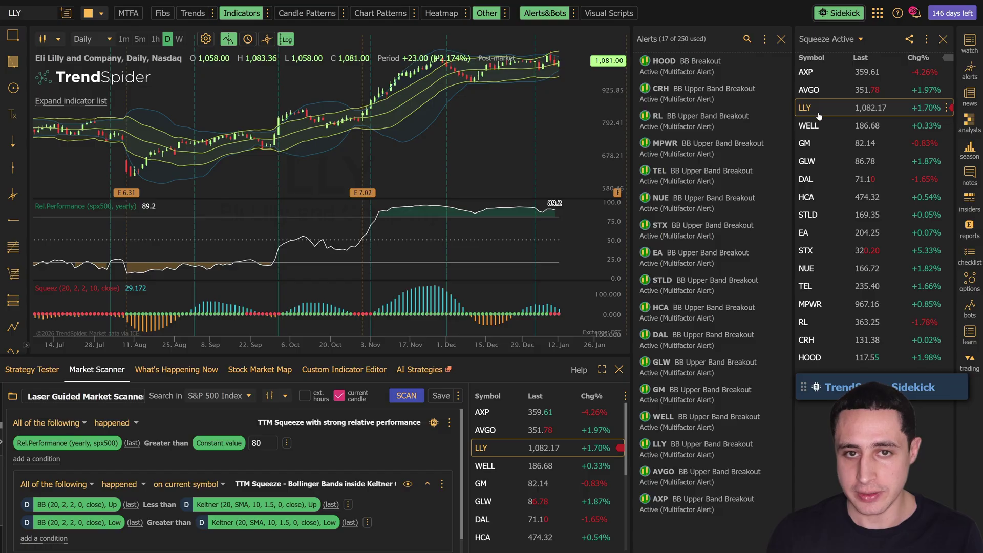
pyautogui.click(819, 125)
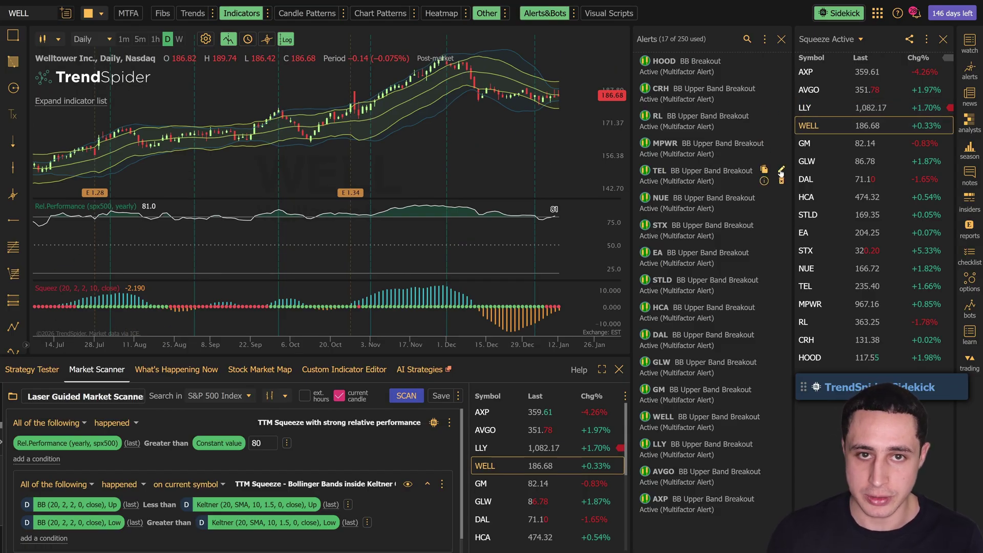
pyautogui.click(781, 170)
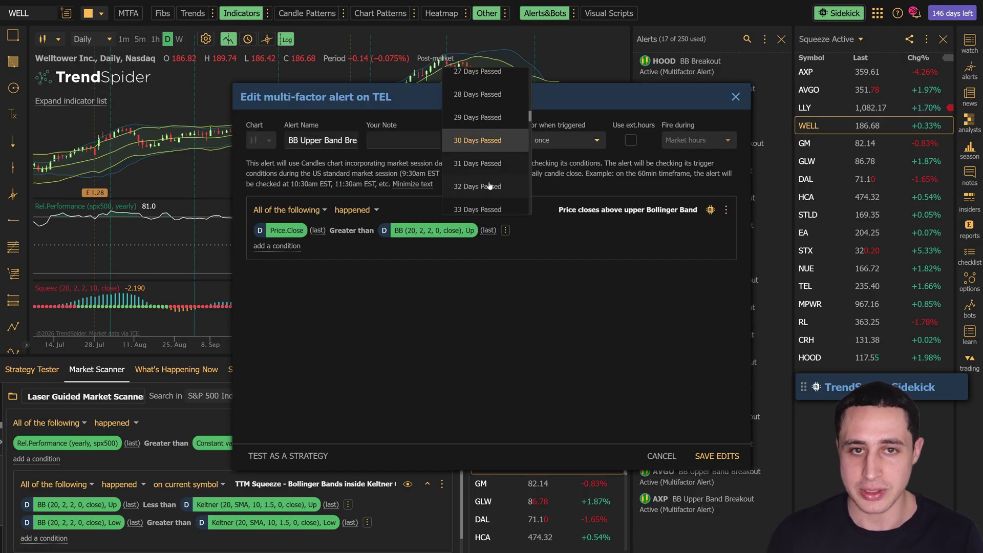
# - Set the TEL alert to expire after 32 Days Passed and show its trigger count choices
pyautogui.click(488, 186)
pyautogui.click(577, 139)
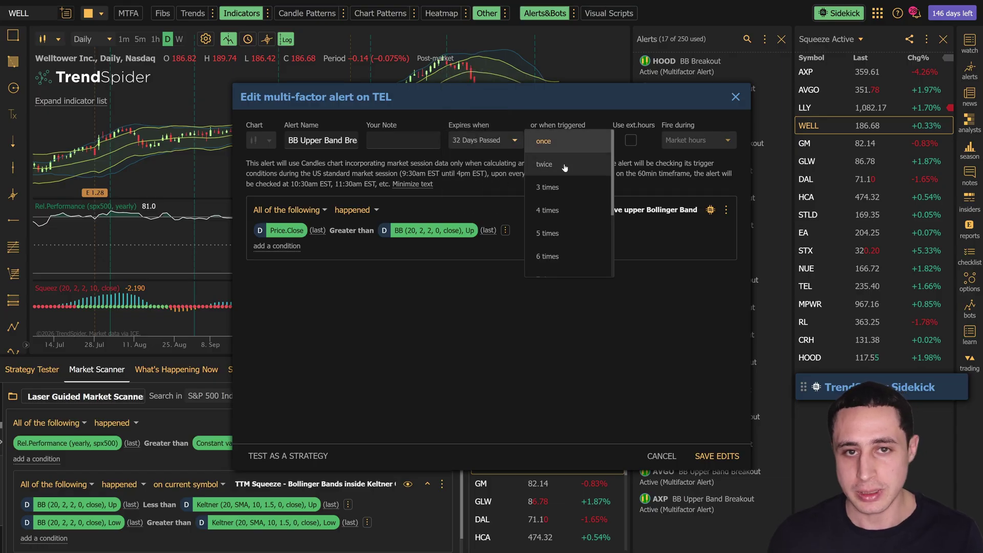